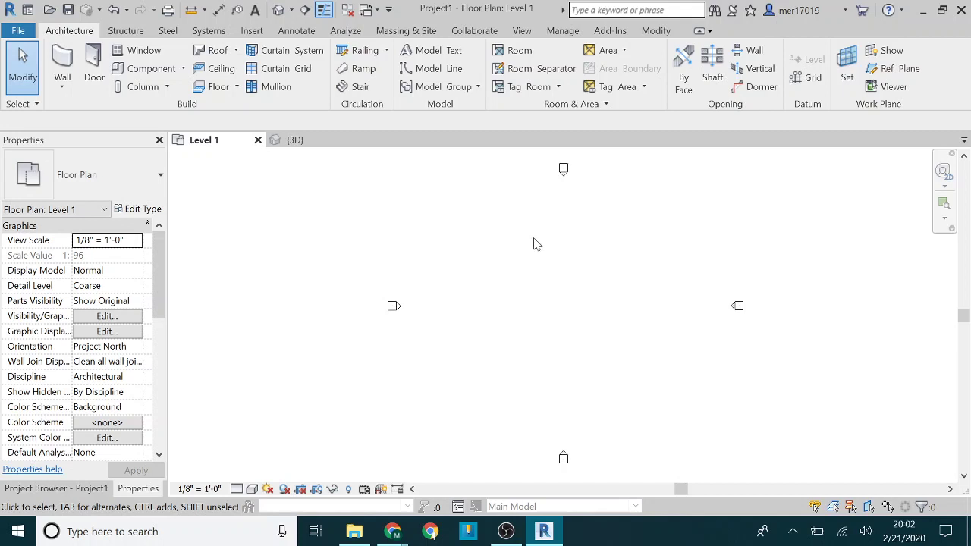
Step: Draw an 84-foot Generic - 8" wall on Level 1 and view it in 3D
left_click(62, 63)
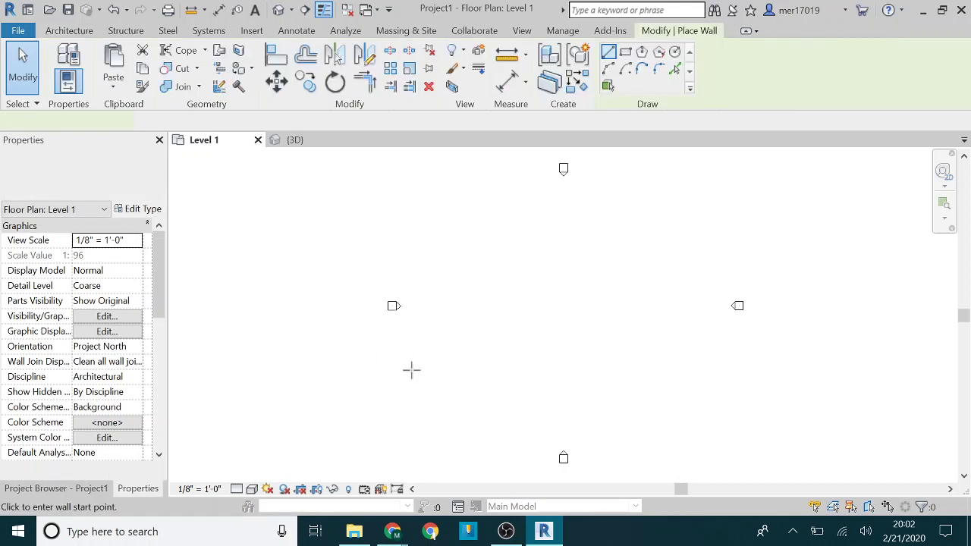
left_click(465, 306)
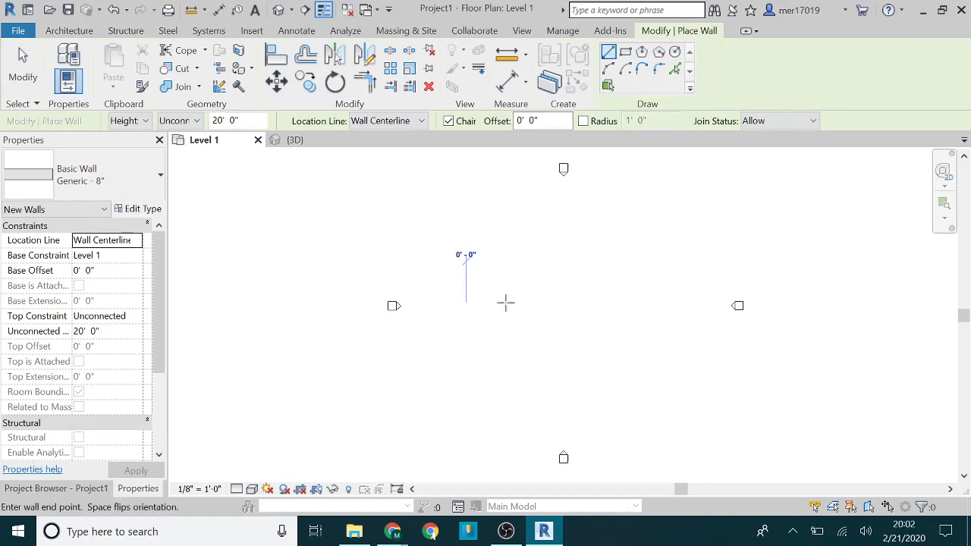
left_click(640, 304)
key("Escape")
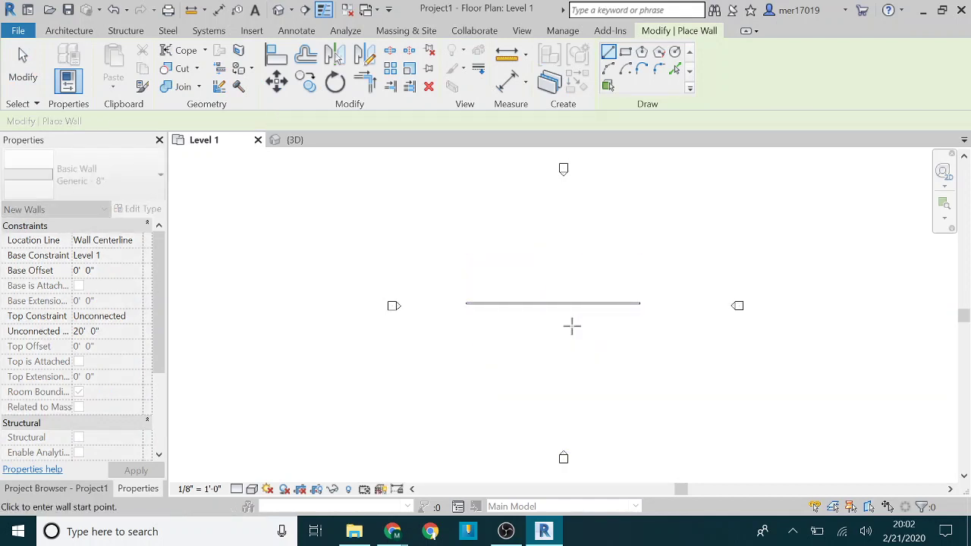
key("Escape")
left_click(562, 305)
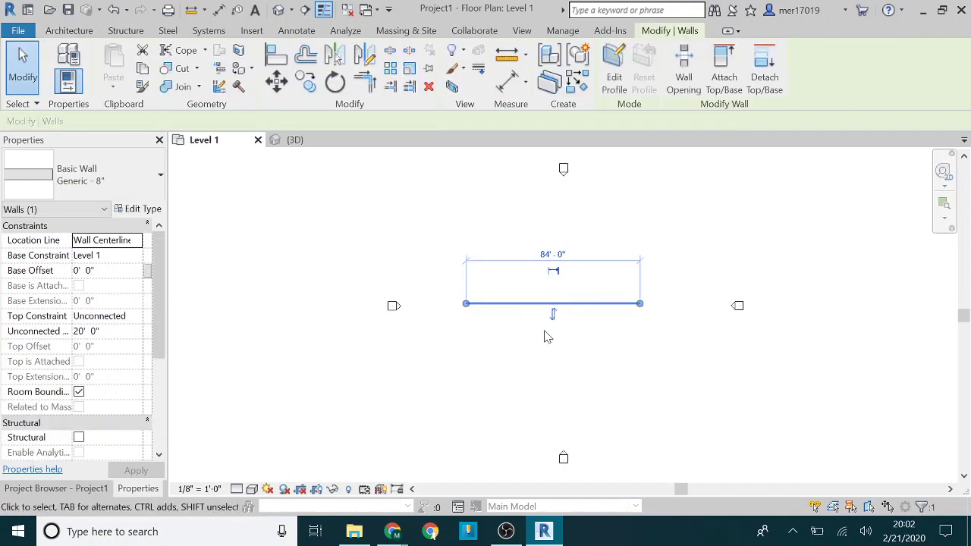
key("Escape")
left_click(294, 140)
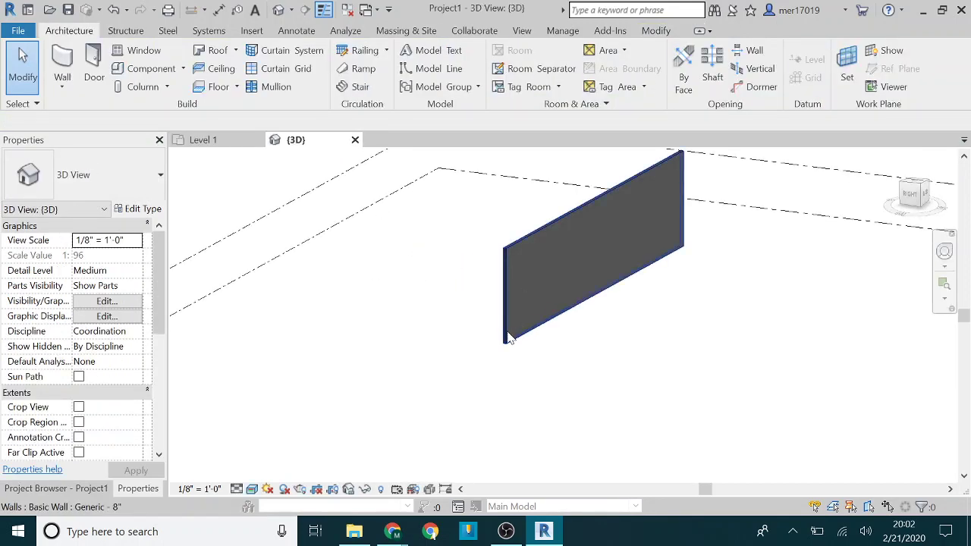
middle_click_drag(510, 339, 580, 289, "shift")
Step: Change the wall's type to Exterior - Brick on CMU
left_click(549, 269)
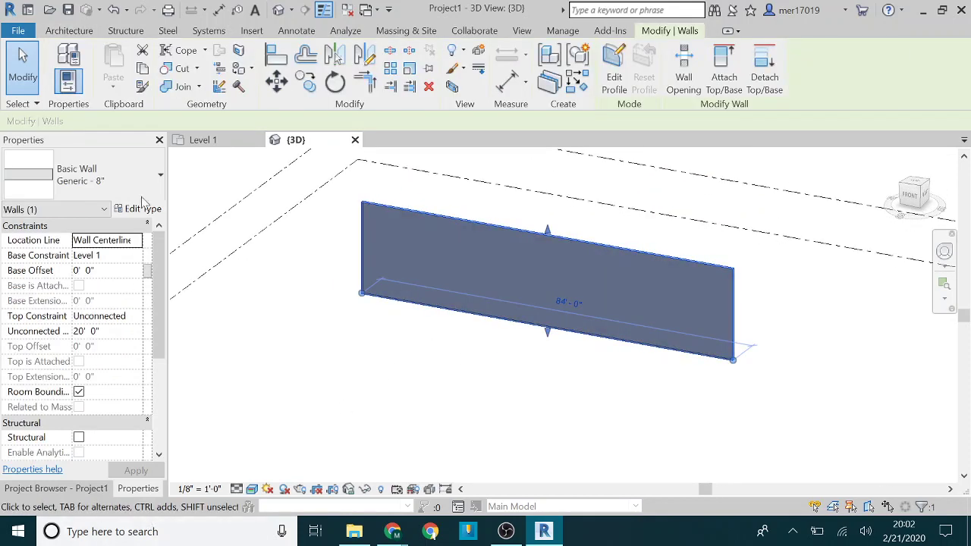
left_click(106, 176)
scroll(102, 366, "up", 2)
scroll(102, 365, "up", 3)
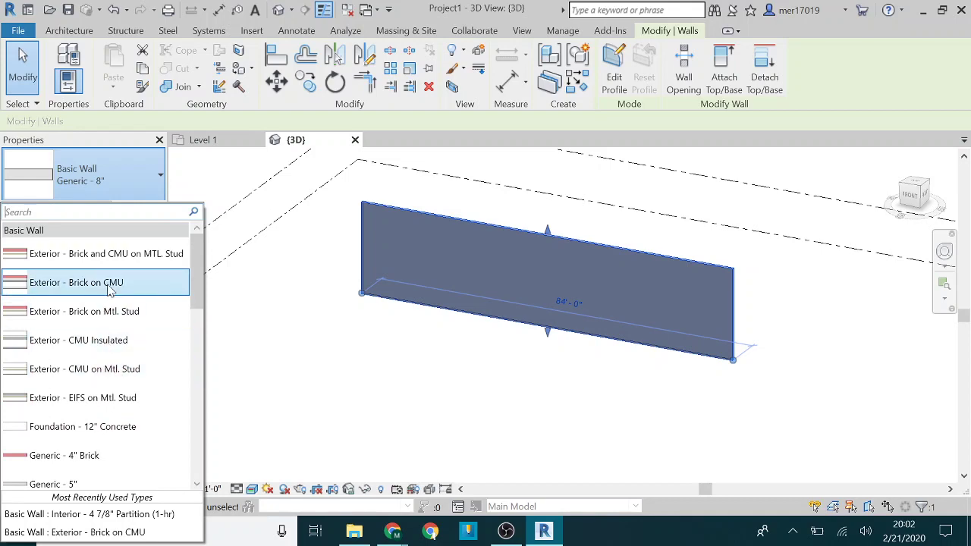
left_click(110, 290)
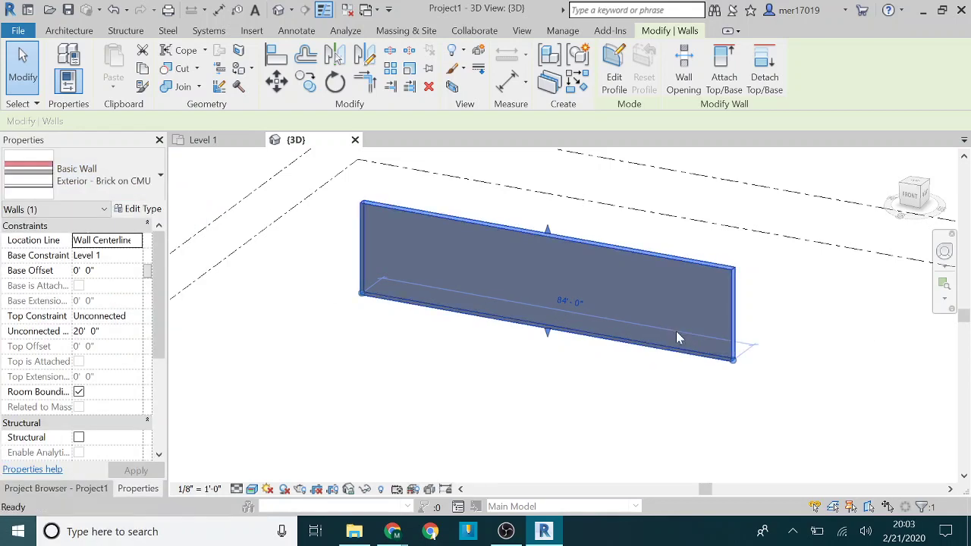
key("Escape")
Step: Check the wall in the Level 1 plan, then orbit the 3D view broadside to it
scroll(728, 357, "up", 3)
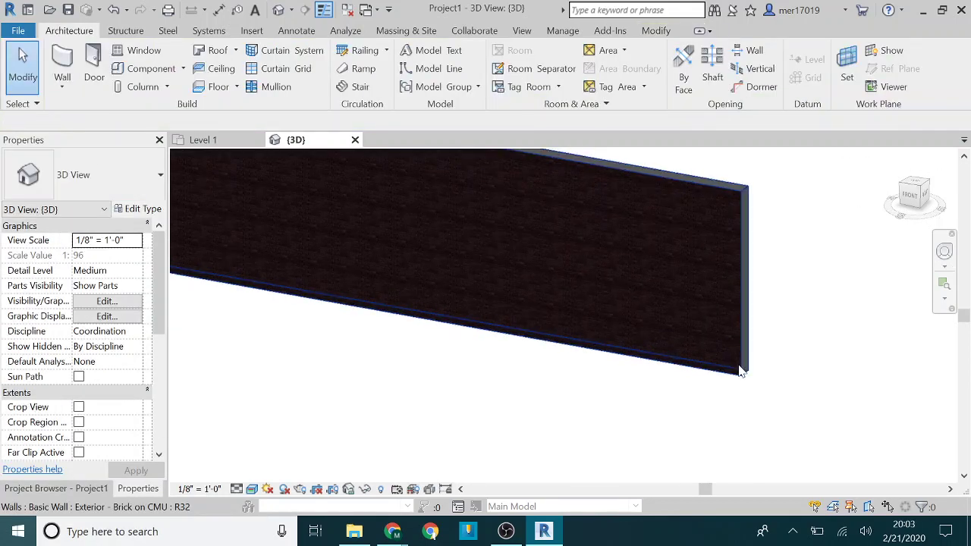
middle_click_drag(746, 381, 593, 382, "shift")
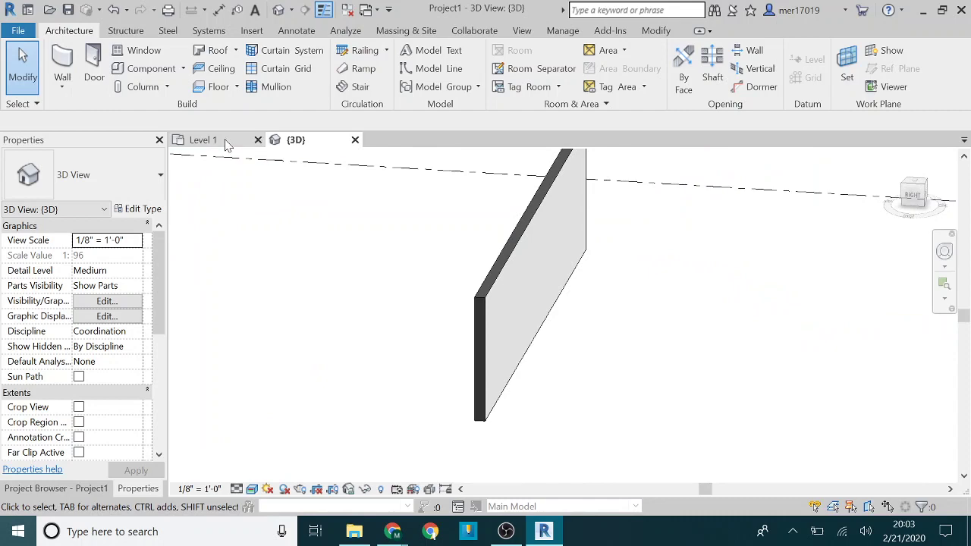
left_click(239, 139)
left_click(540, 303)
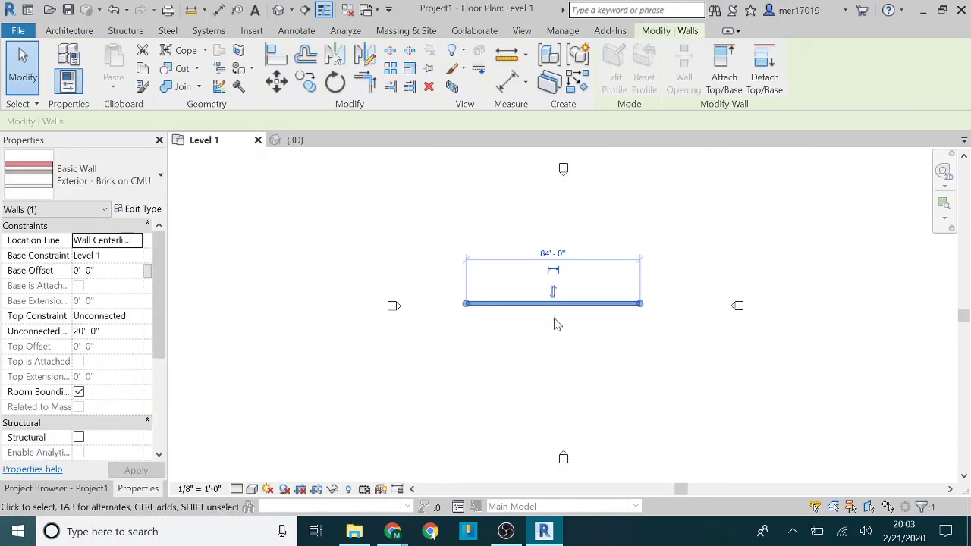
left_click(294, 139)
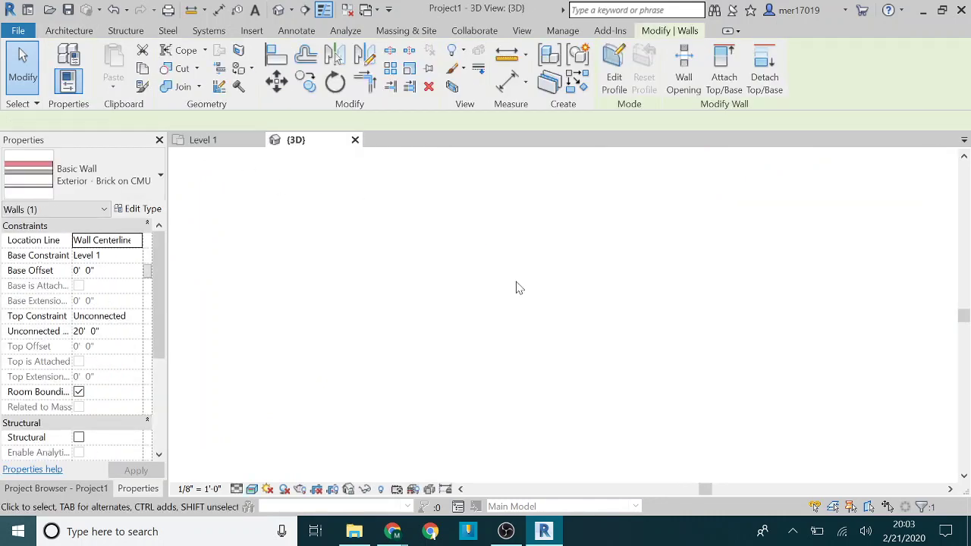
left_click(616, 358)
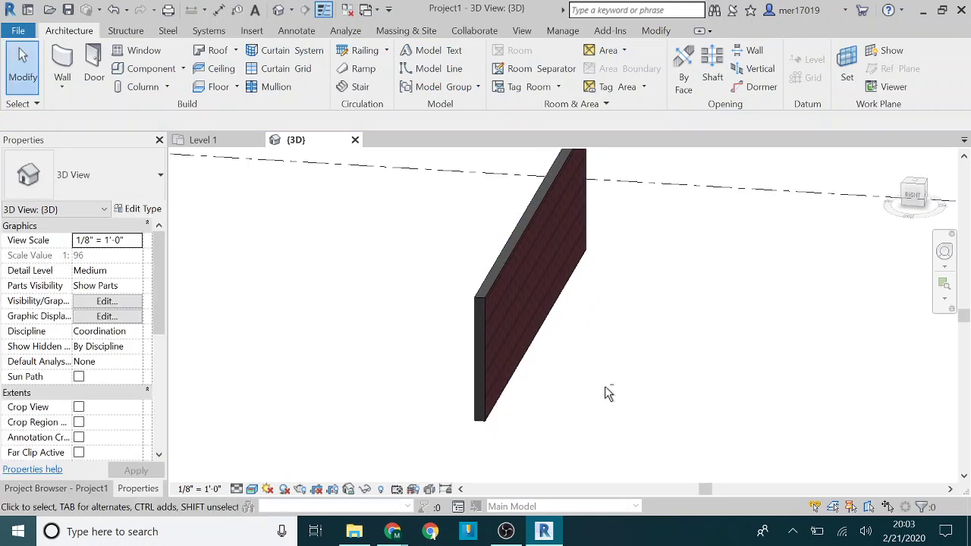
middle_click_drag(604, 386, 570, 423, "shift")
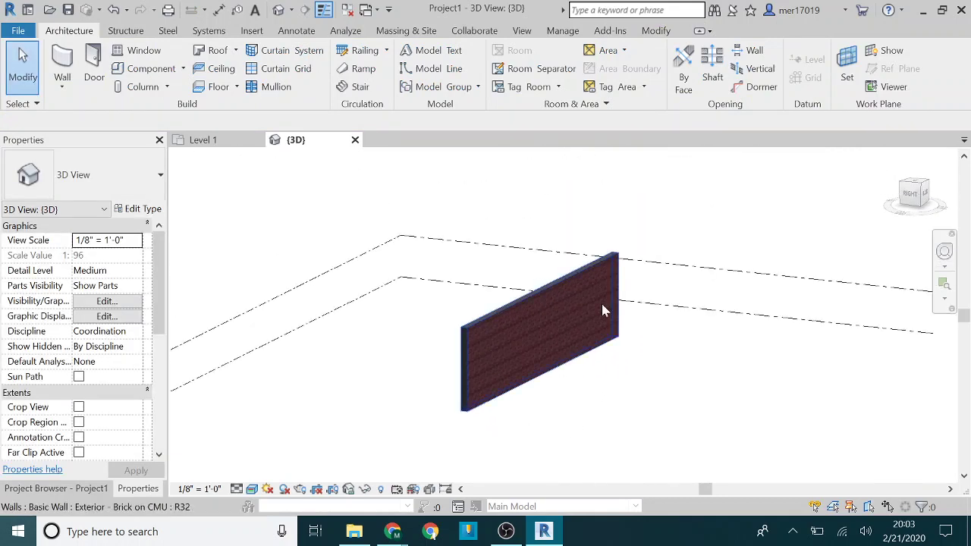
middle_click_drag(620, 300, 588, 374, "shift")
Step: Set the 3D visual style to Realistic and select the brick wall
left_click(252, 489)
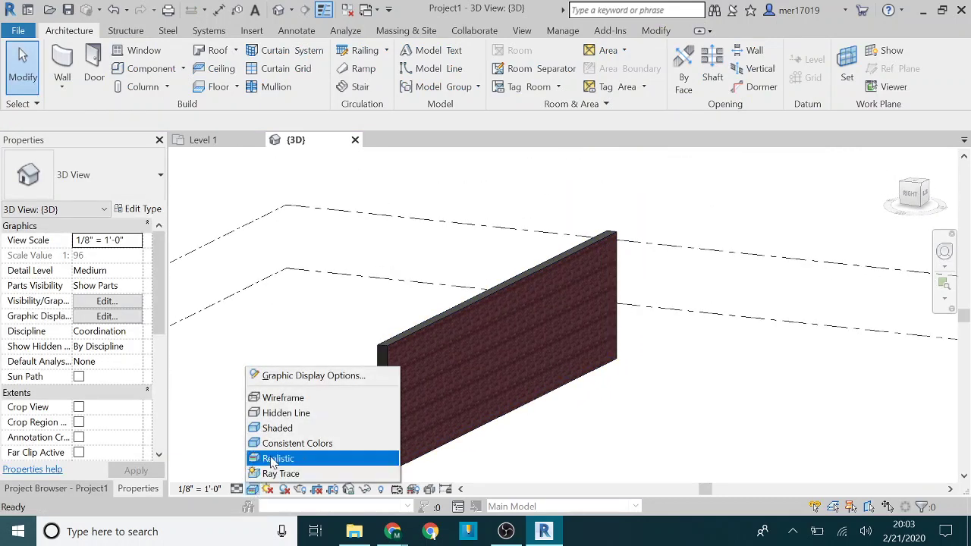
left_click(292, 444)
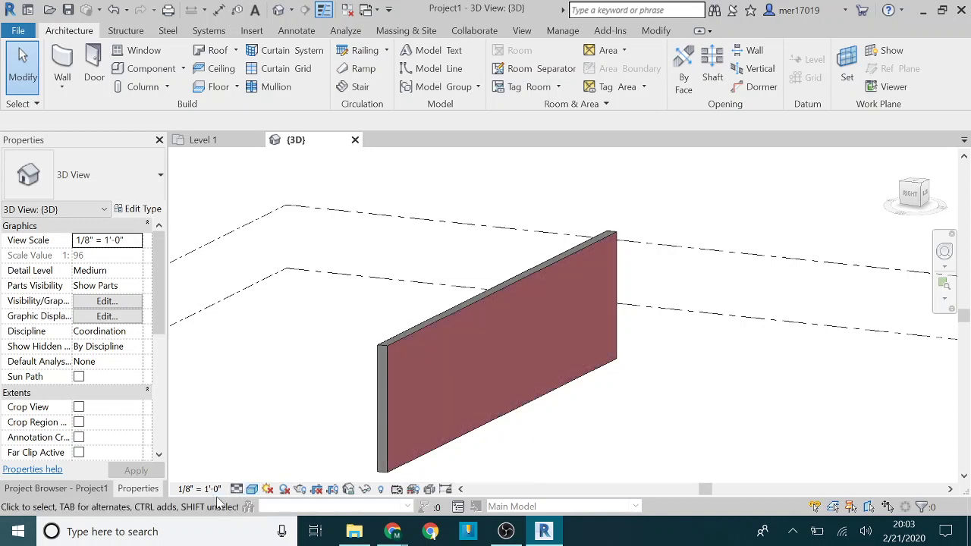
left_click(252, 490)
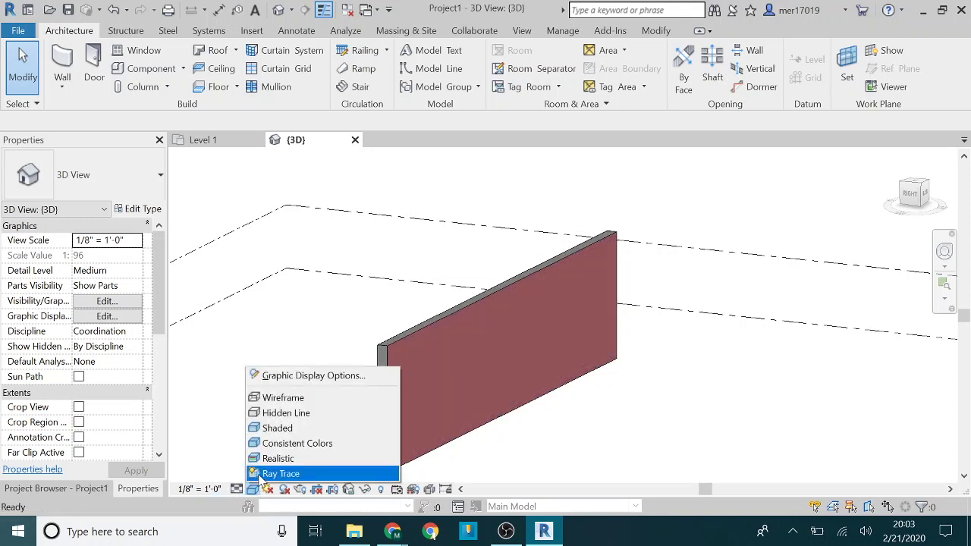
left_click(288, 427)
left_click(252, 489)
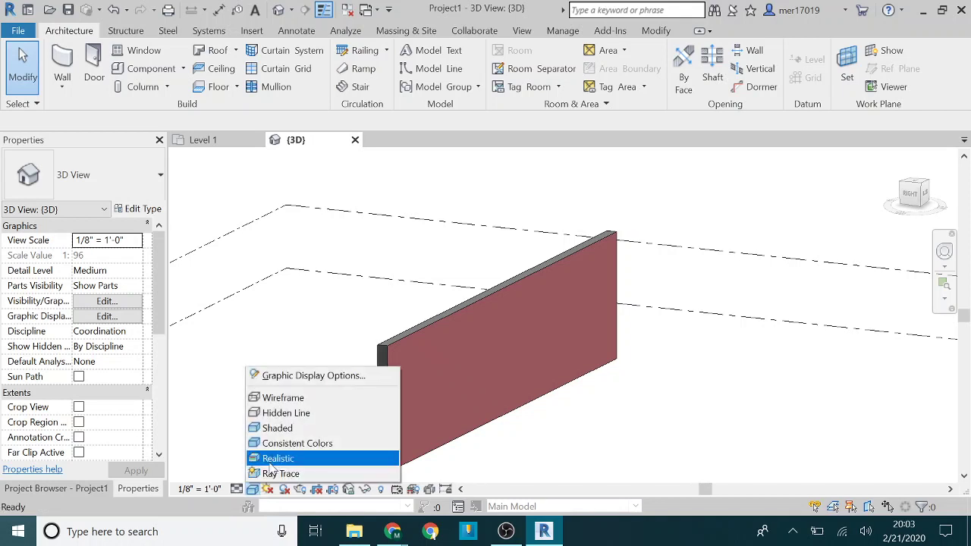
left_click(292, 455)
scroll(486, 426, "up", 2)
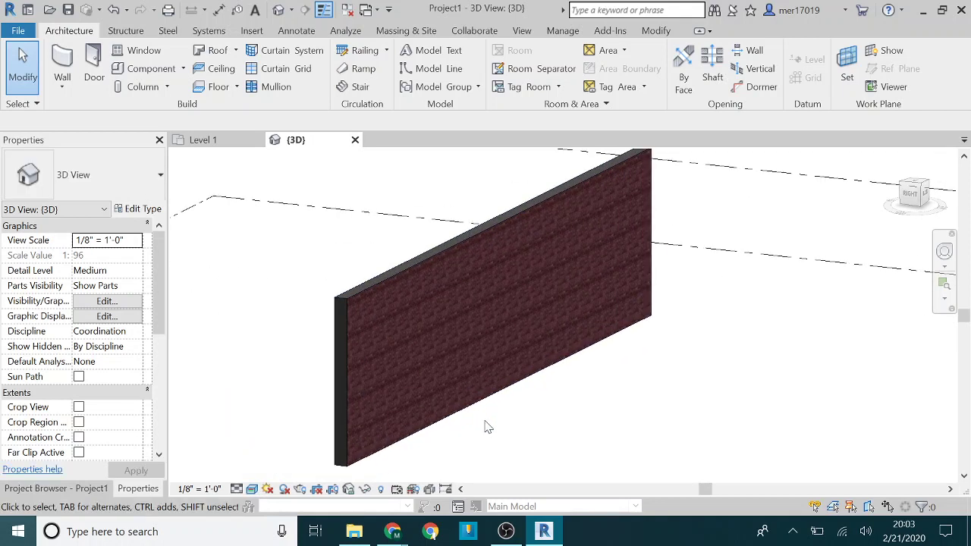
middle_click_drag(486, 426, 459, 337, "shift")
left_click(458, 340)
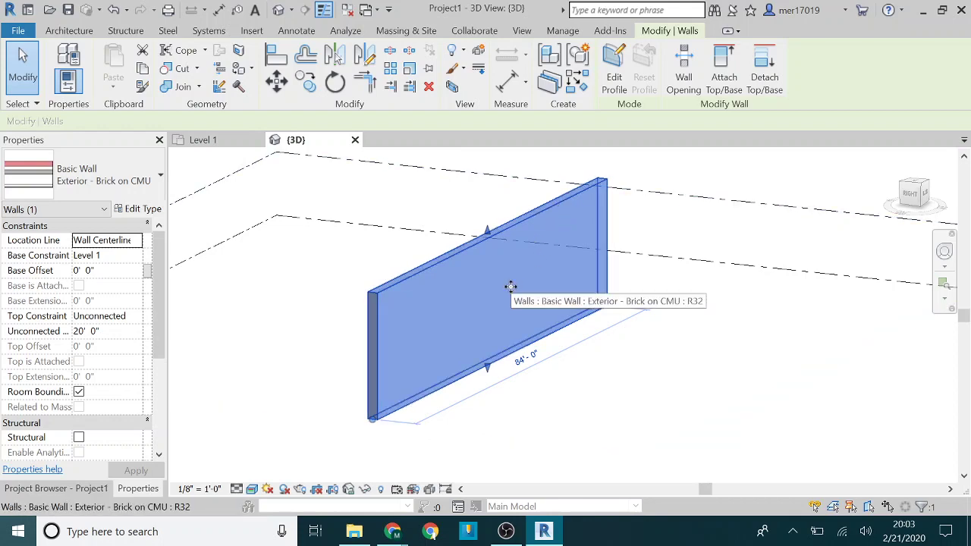
key("Escape")
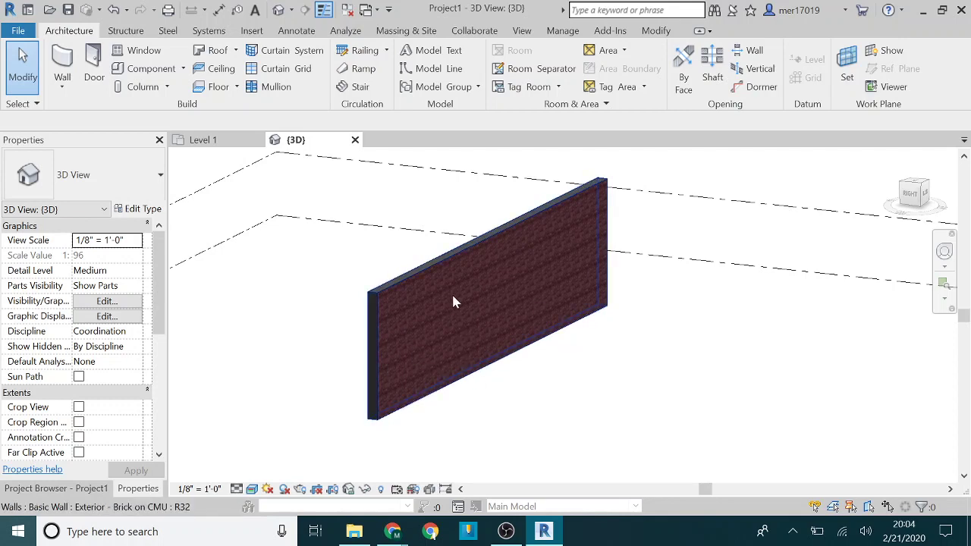
left_click(509, 273)
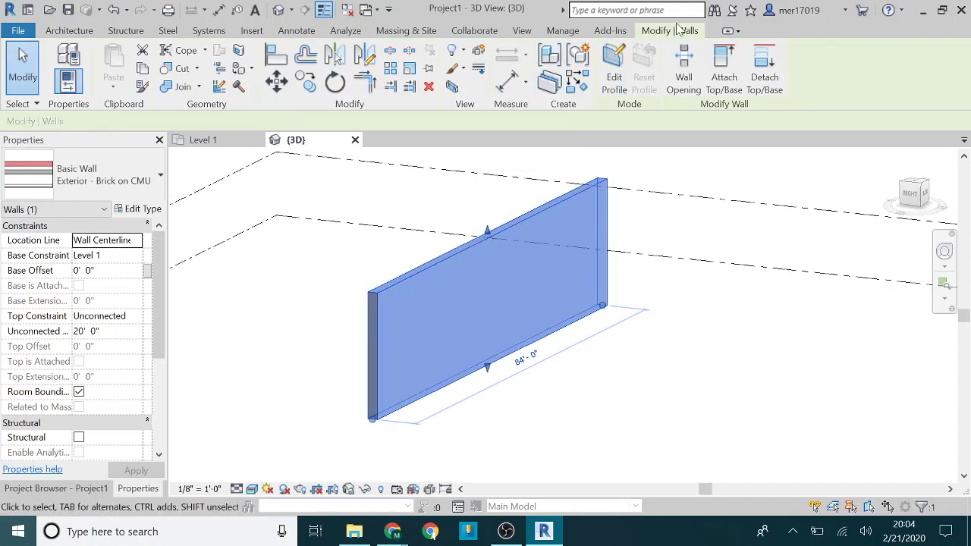
Step: Split the brick wall into parts by layer
left_click(549, 82)
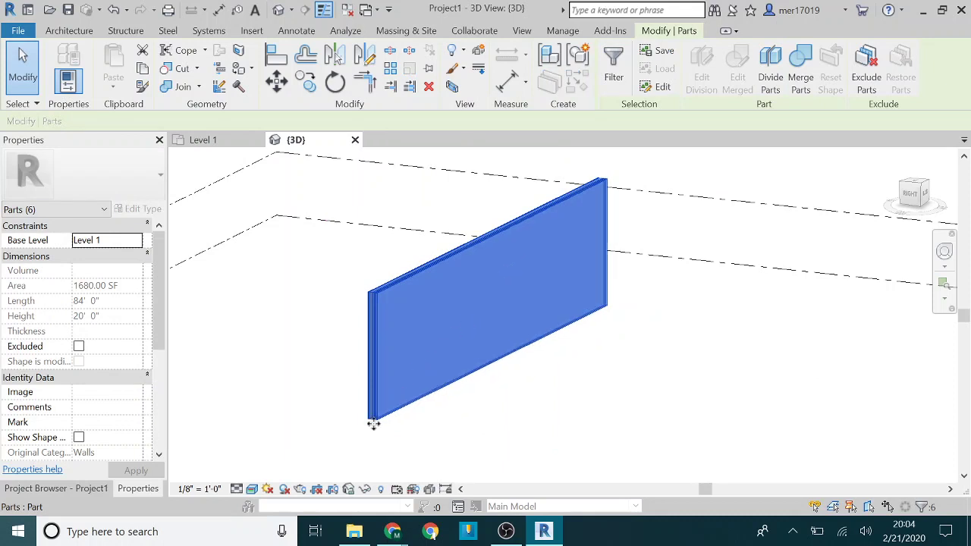
scroll(373, 421, "up", 6)
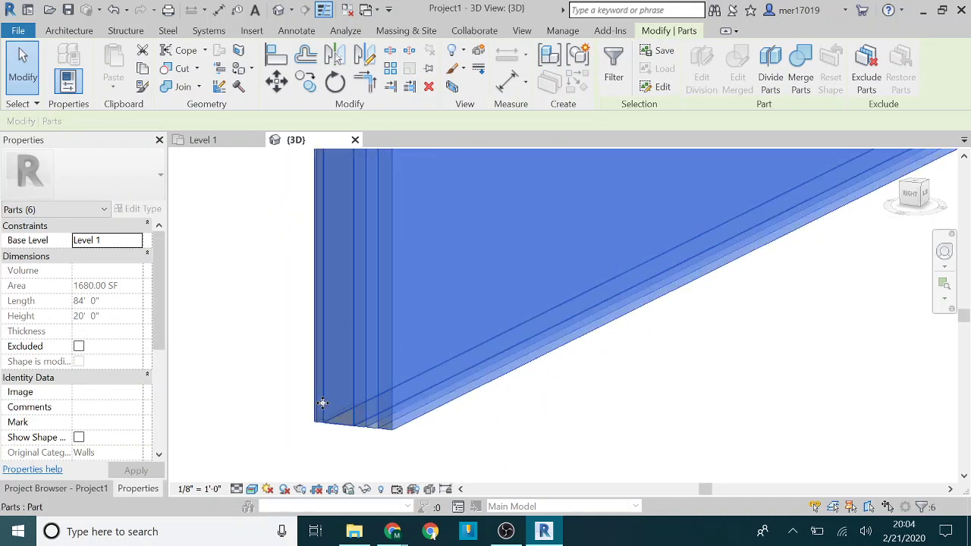
key("Escape")
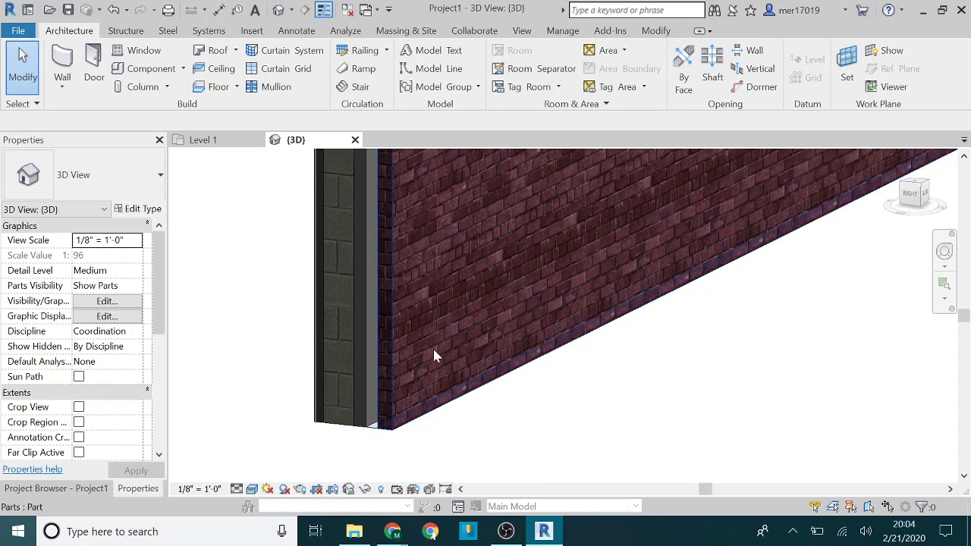
Step: Zoom out and select the 84' by 20' brick part
scroll(354, 453, "down", 5)
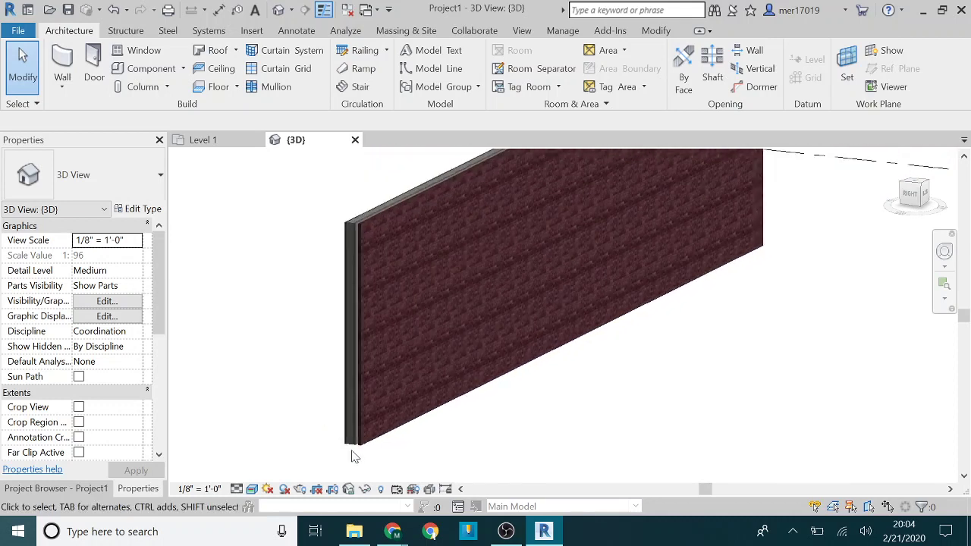
scroll(505, 372, "down", 3)
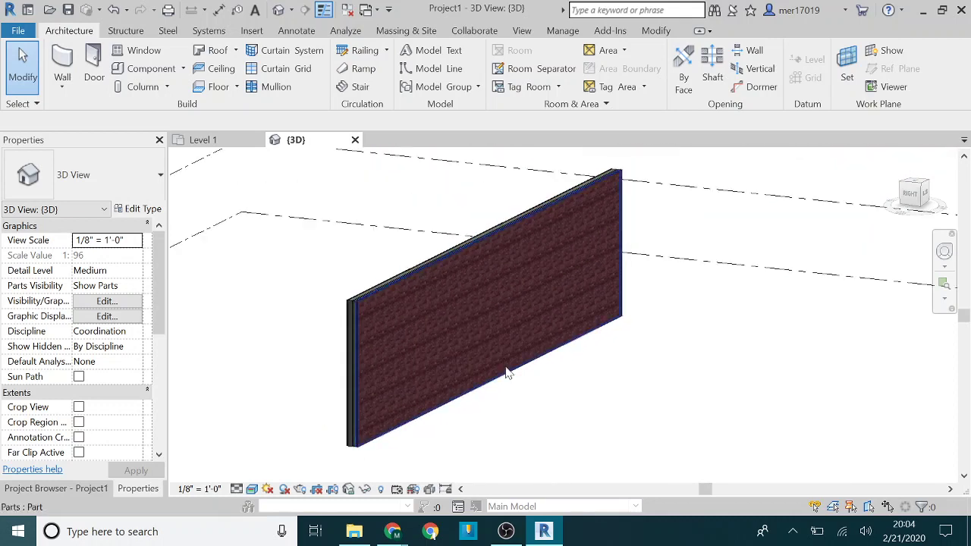
left_click(477, 341)
scroll(364, 444, "up", 5)
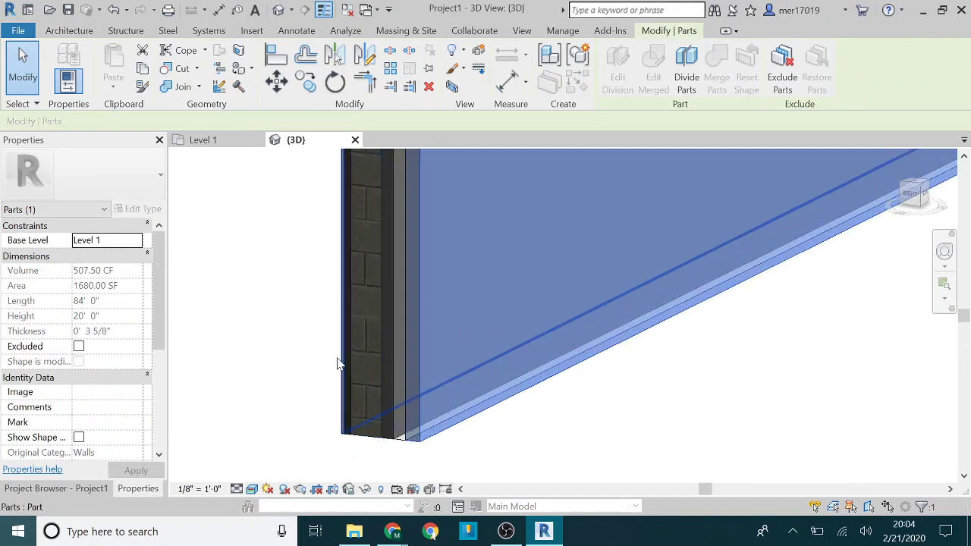
scroll(381, 393, "down", 1)
scroll(379, 393, "down", 5)
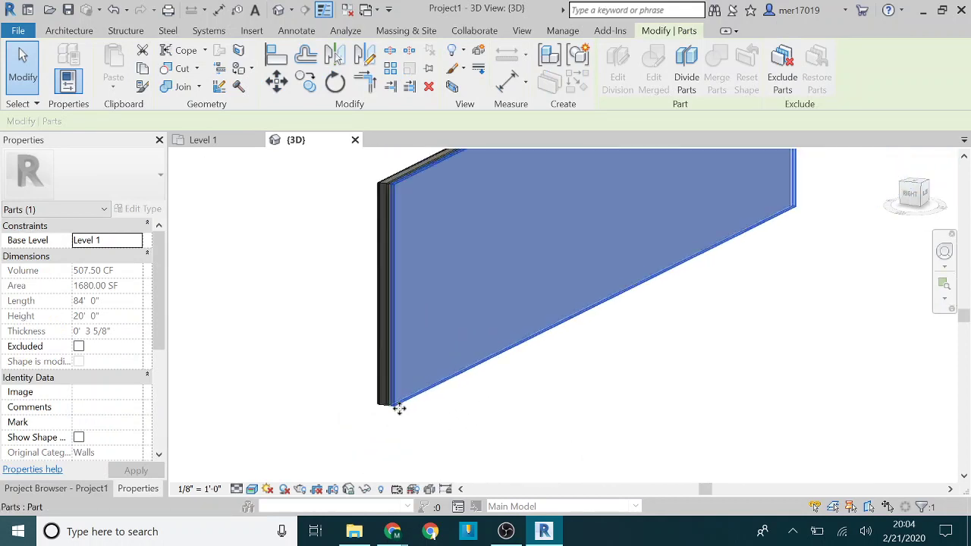
scroll(432, 425, "down", 2)
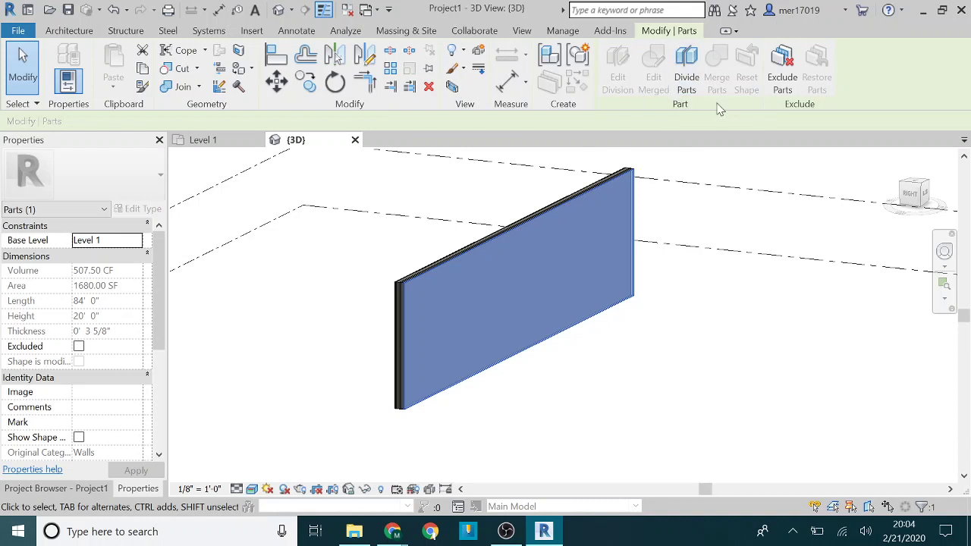
Step: Start Divide Parts on the brick part, edit its sketch, and pick the six-sided polygon tool
left_click(686, 64)
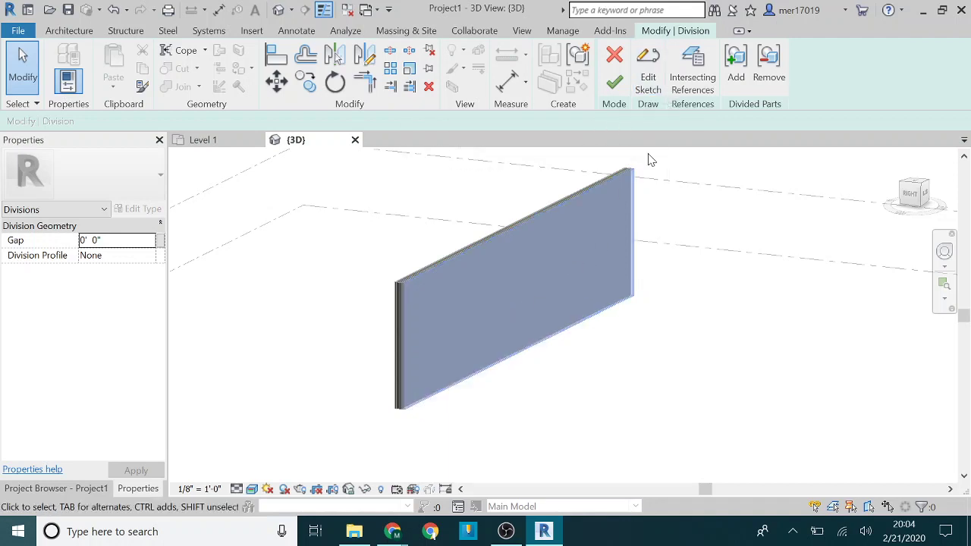
left_click(649, 69)
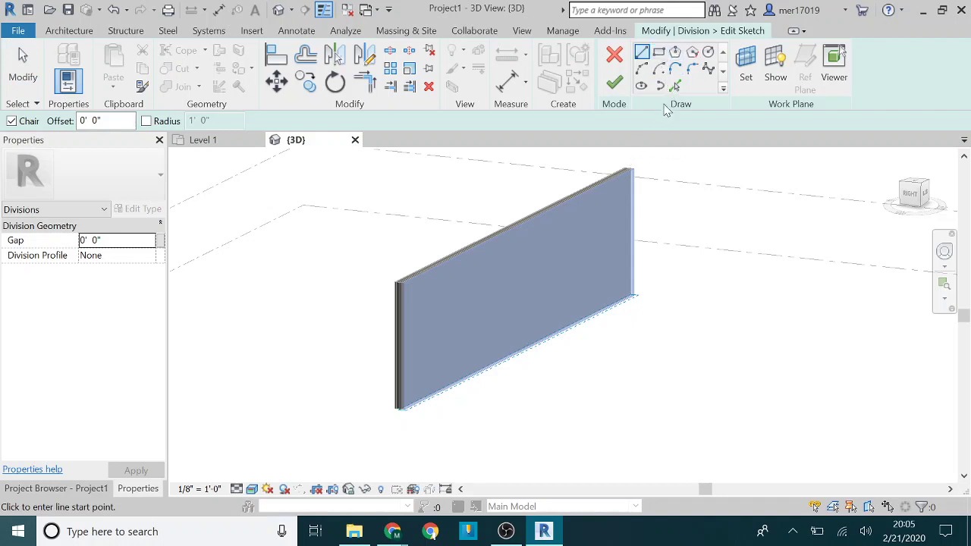
left_click(675, 51)
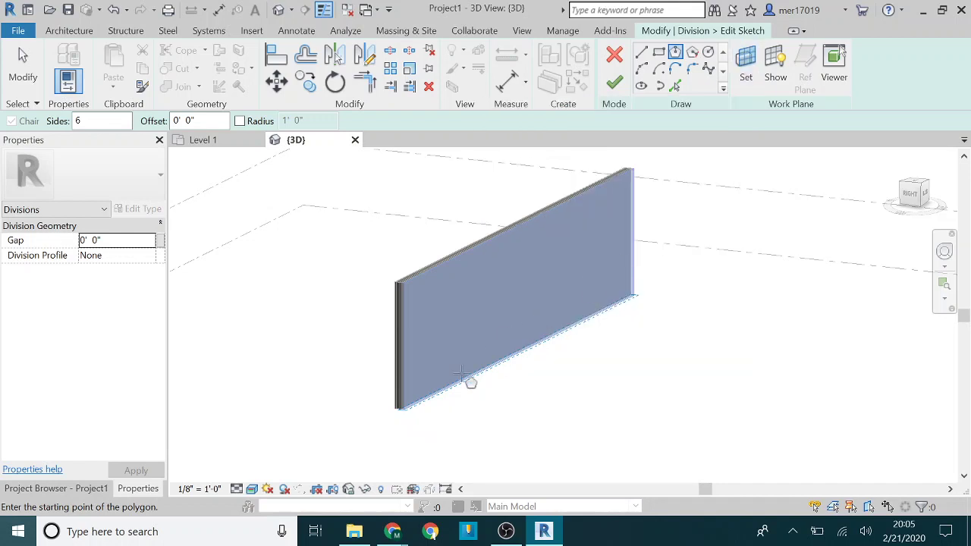
scroll(393, 427, "up", 5)
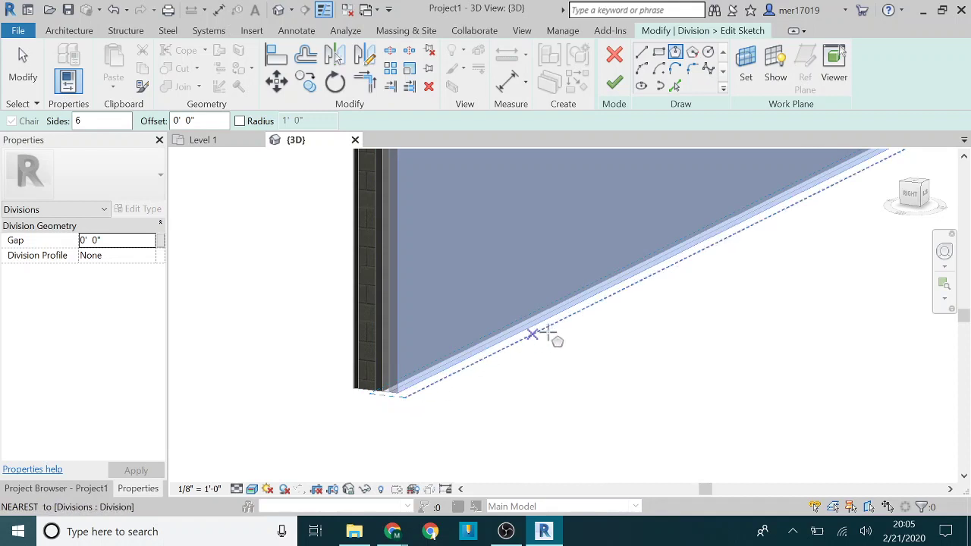
middle_click_drag(357, 420, 406, 413, "shift")
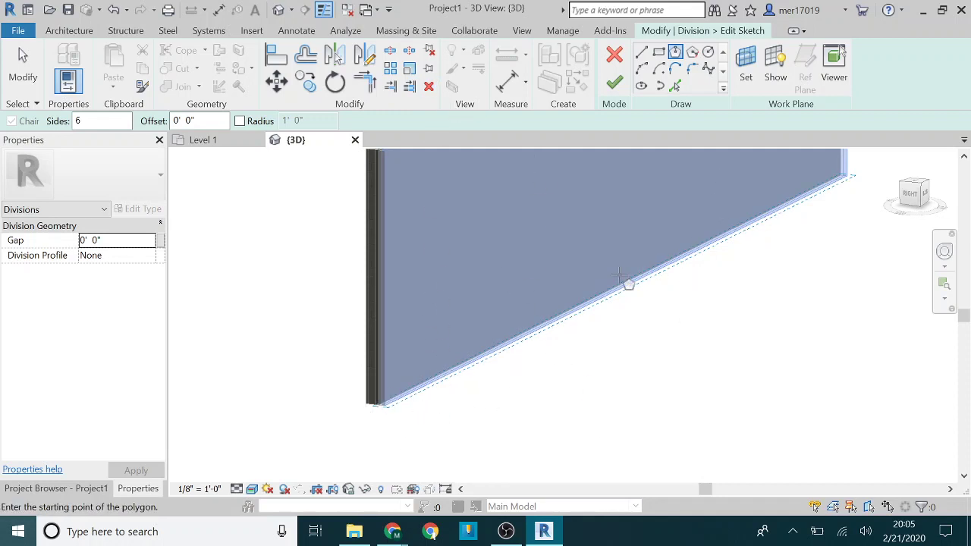
mouse_move(461, 409)
middle_mouse_down("shift")
mouse_move(400, 412)
mouse_move(489, 306)
middle_mouse_up("shift")
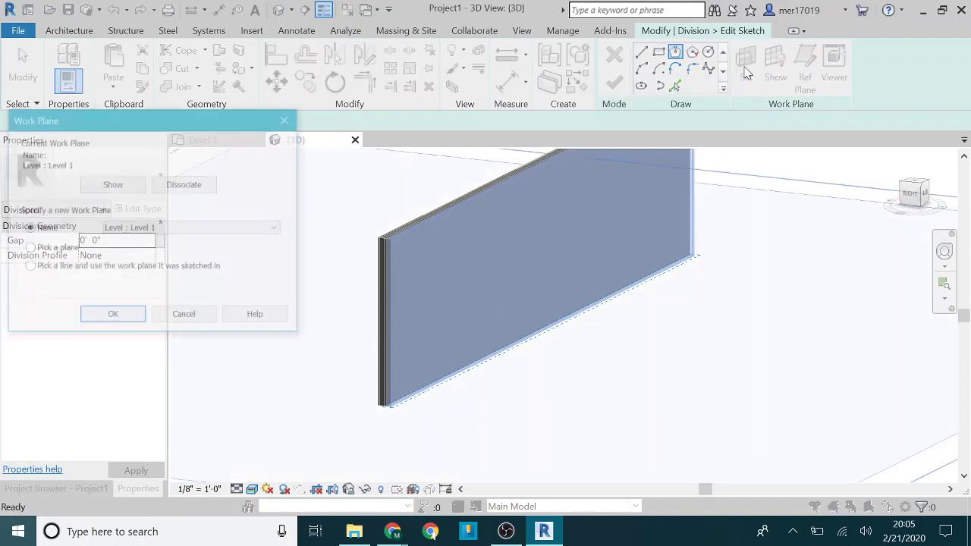
Step: Set the sketch work plane to the brick wall's face using Pick a plane
left_click(280, 232)
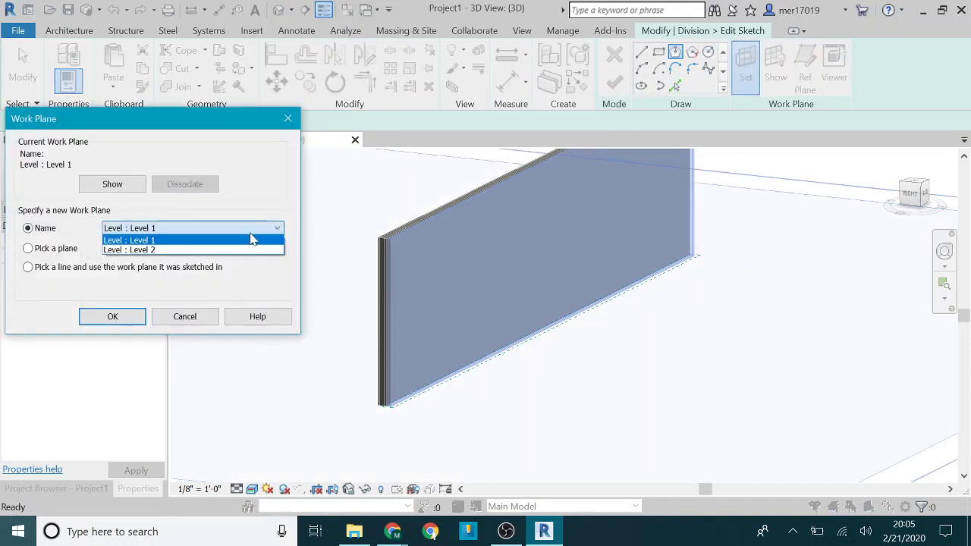
left_click(249, 236)
left_click(29, 249)
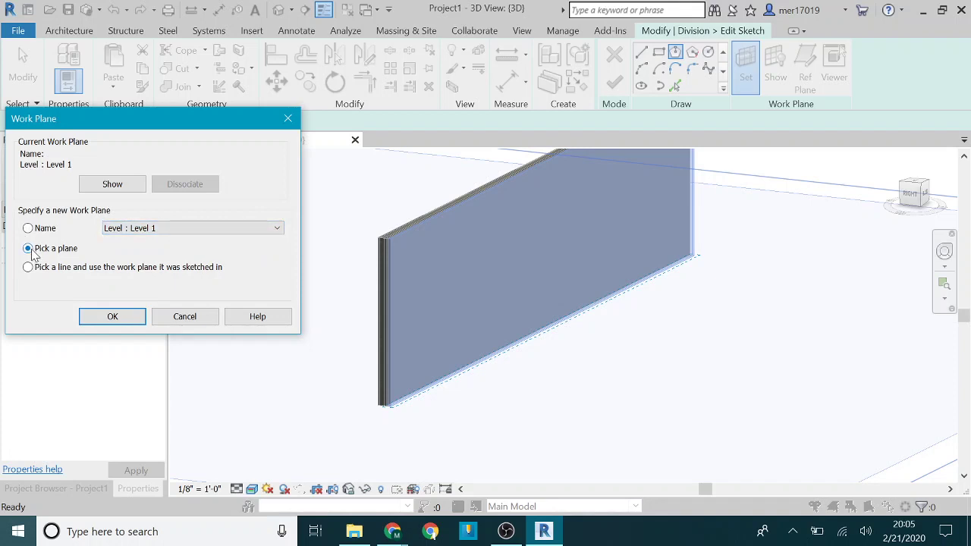
left_click(110, 316)
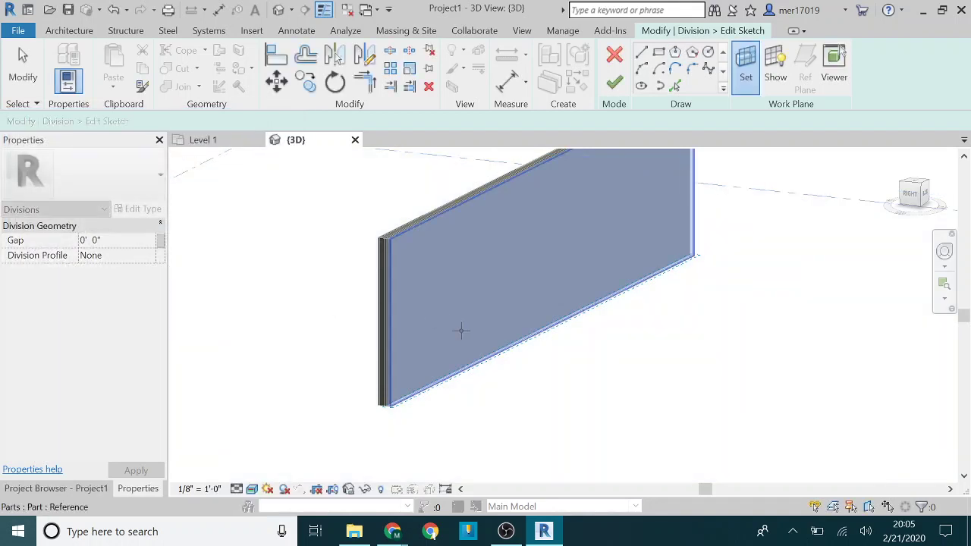
left_click(458, 329)
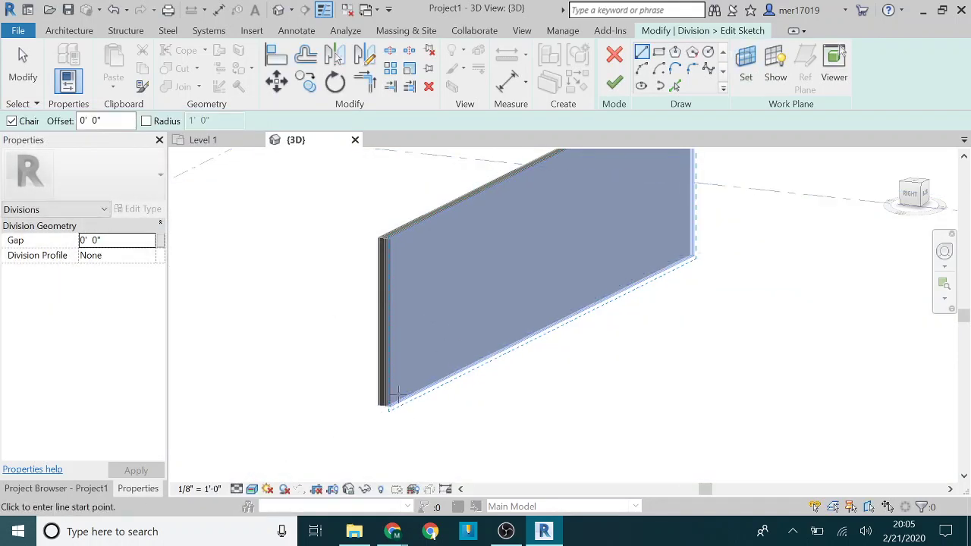
scroll(402, 414, "up", 2)
scroll(381, 433, "up", 3)
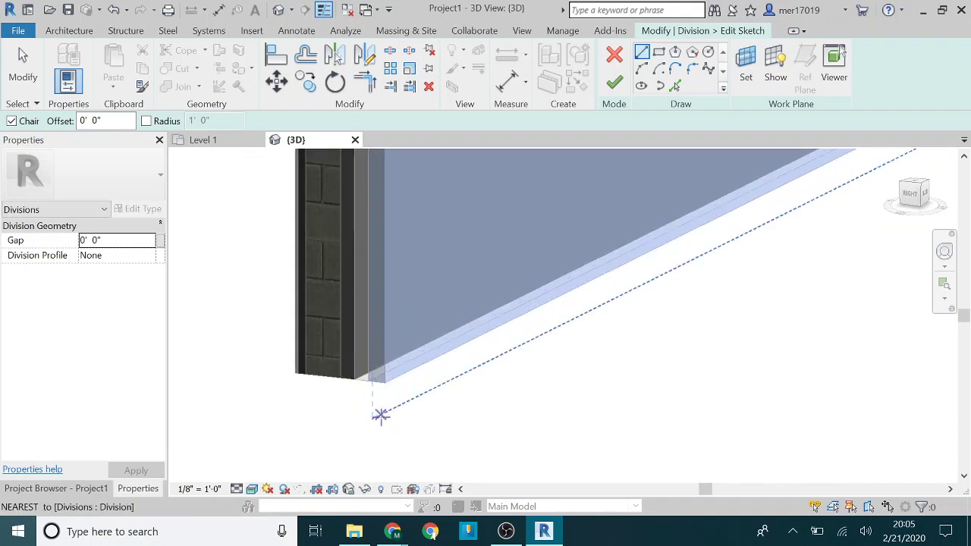
scroll(379, 416, "down", 4)
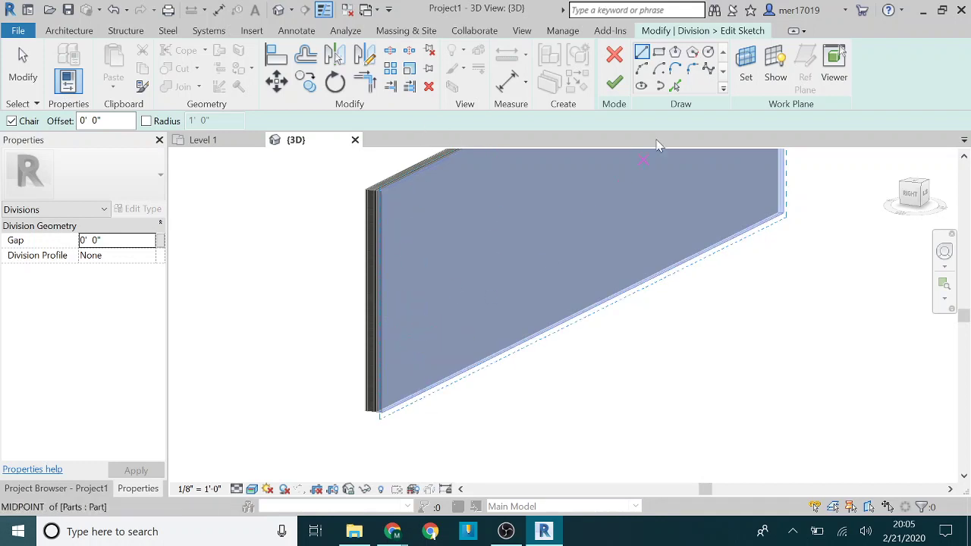
Step: Sketch a hexagon near the wall's lower-left end and finish the division
left_click(676, 52)
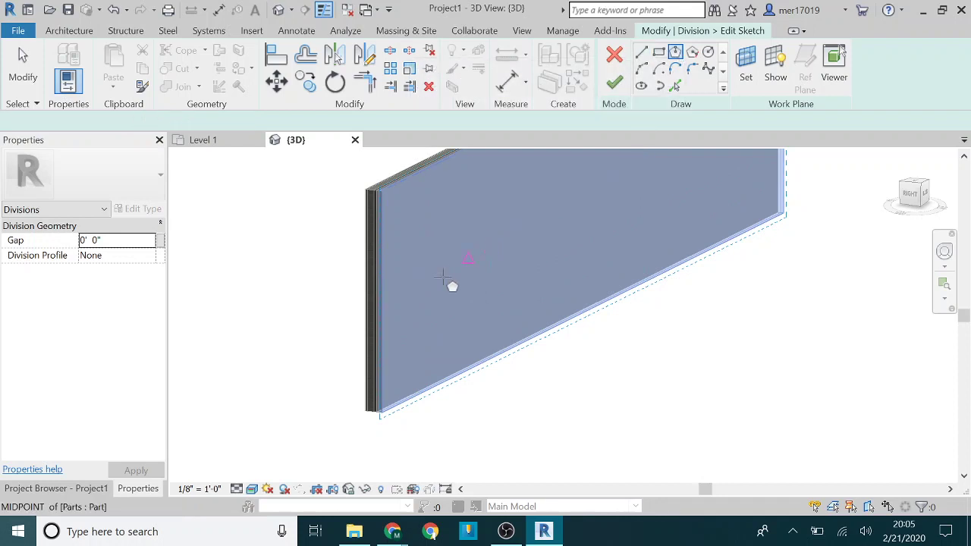
left_click(431, 326)
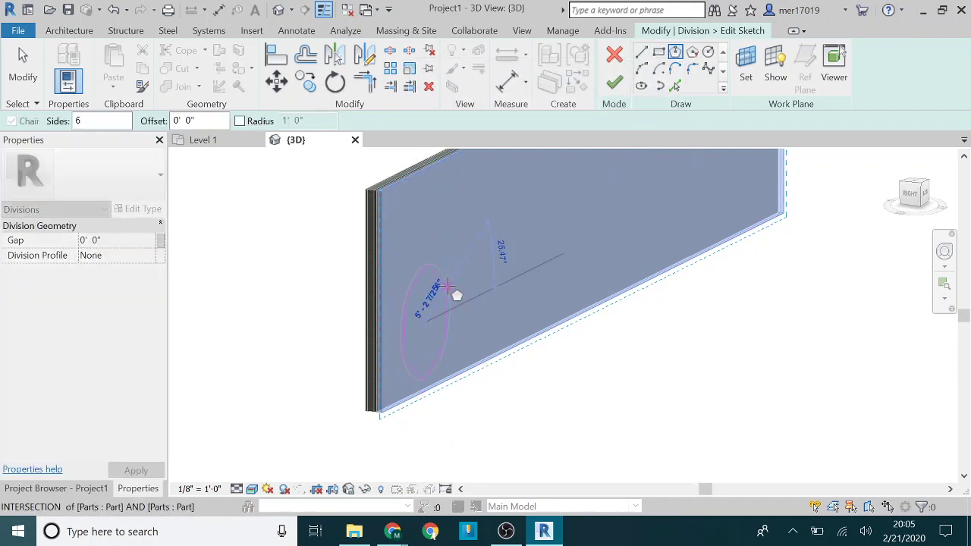
left_click(447, 286)
key("Escape")
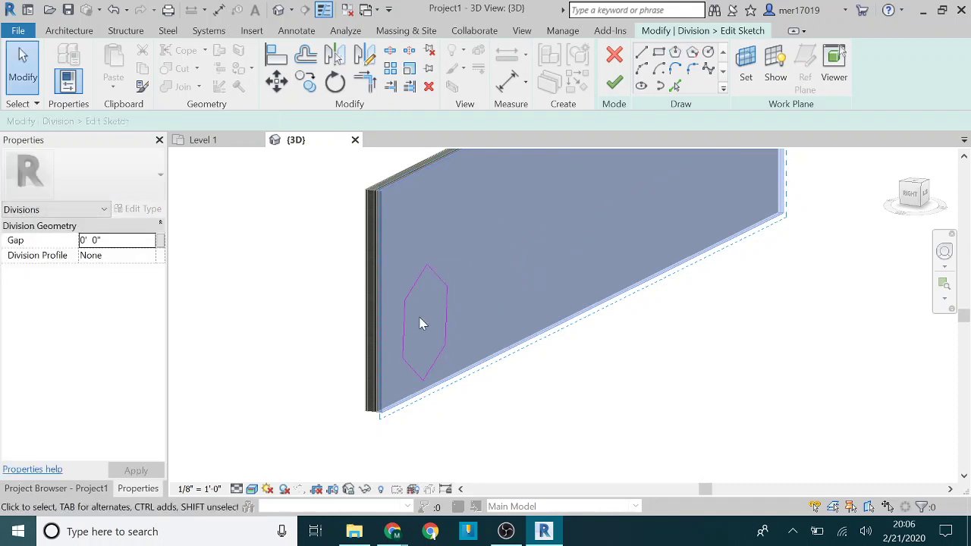
left_click(616, 84)
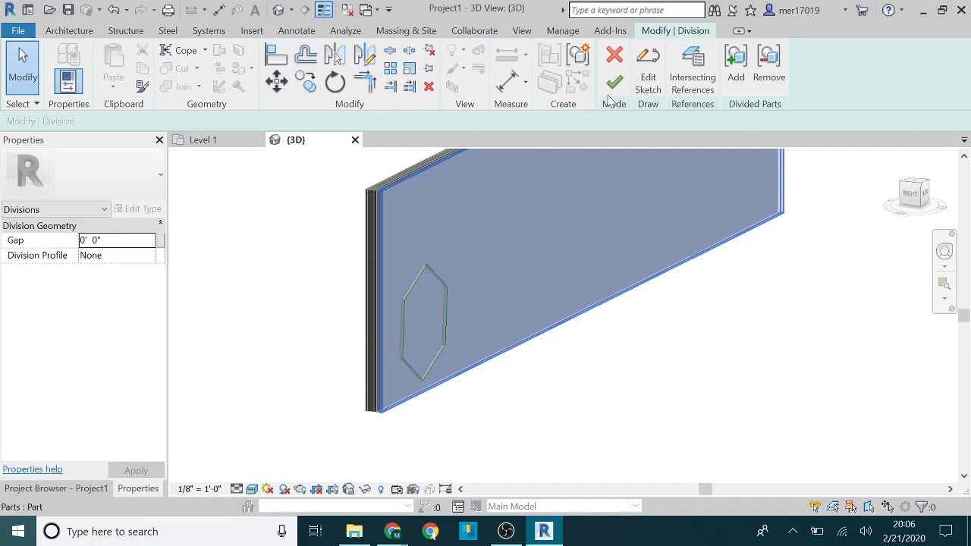
left_click(611, 91)
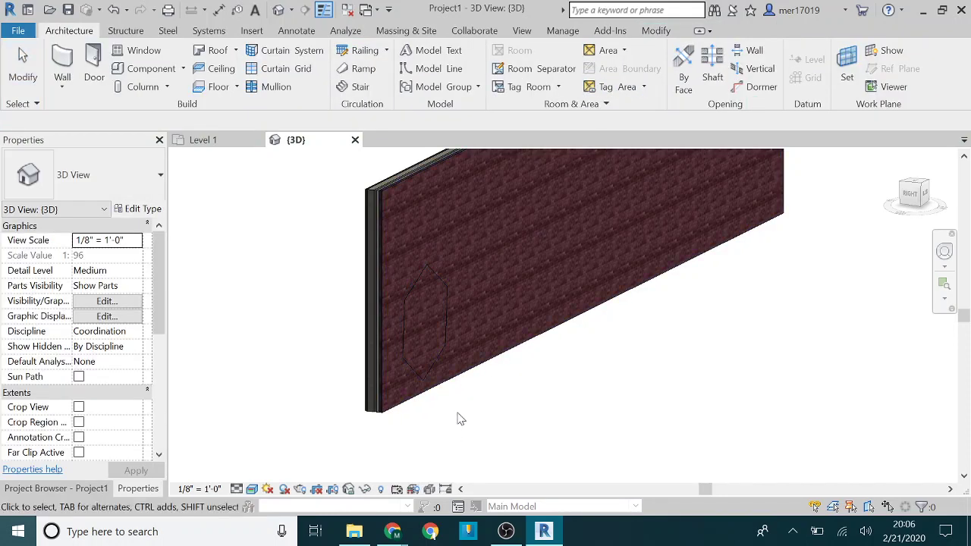
Step: Select the hexagon part, uncheck Material By Original, and open its Material Browser
left_click(426, 319)
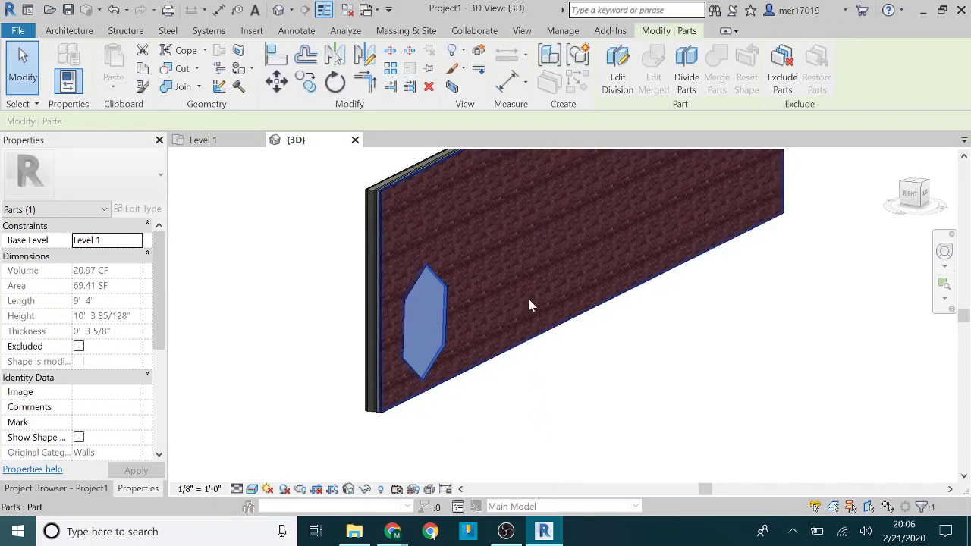
left_click(529, 300)
left_click(432, 330)
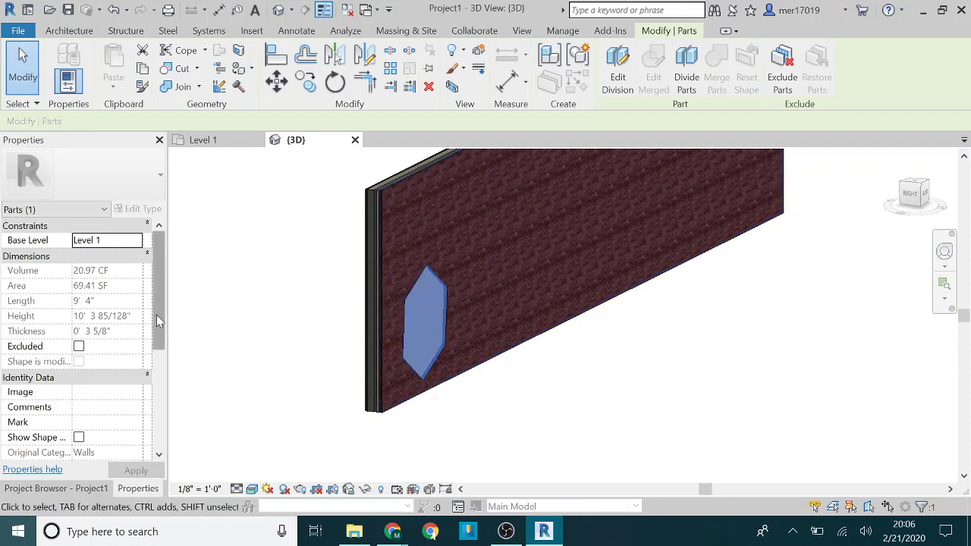
left_click_drag(156, 320, 135, 421)
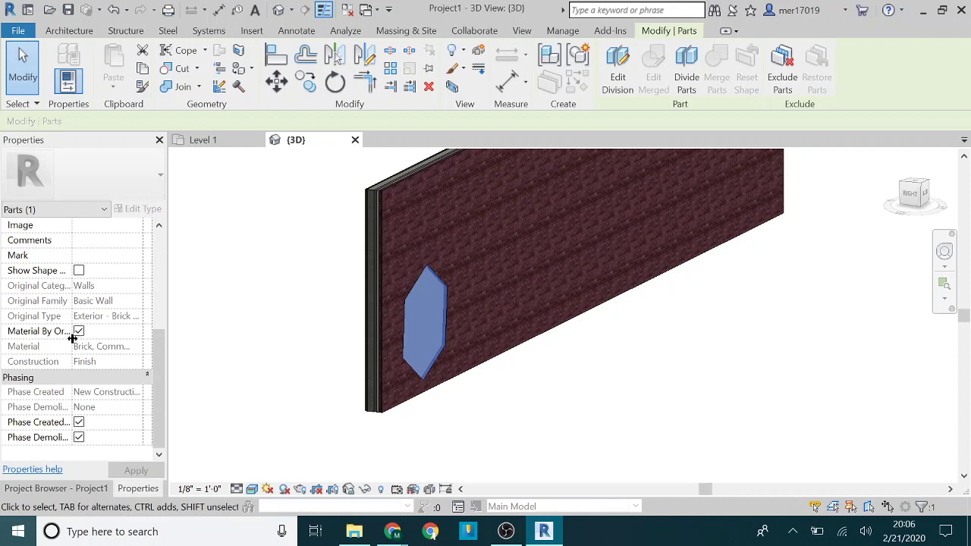
left_click_drag(156, 372, 146, 184)
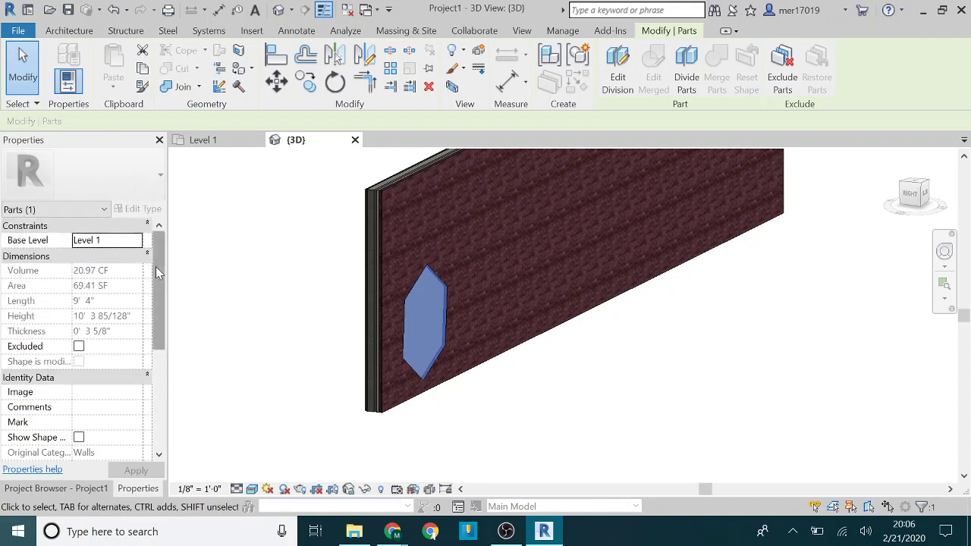
left_click_drag(155, 267, 154, 383)
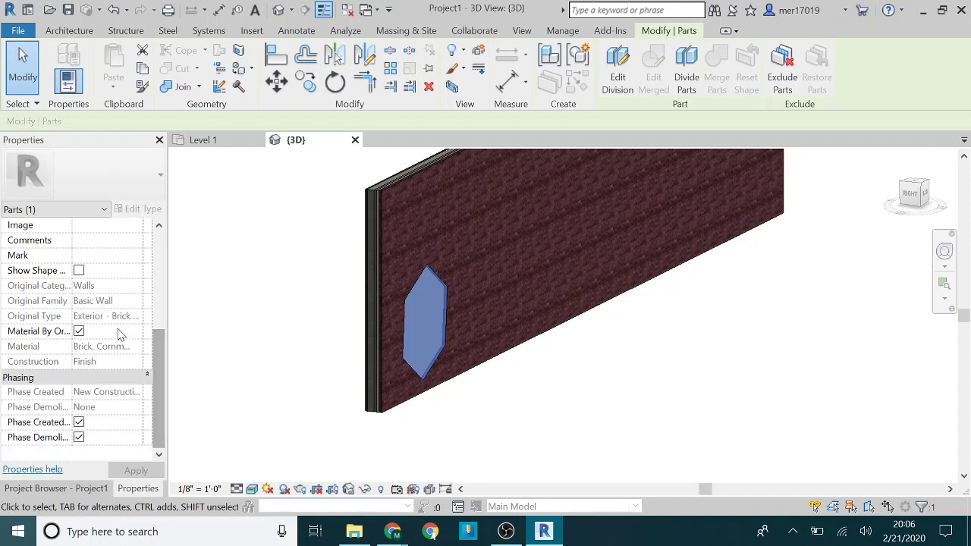
left_click(79, 331)
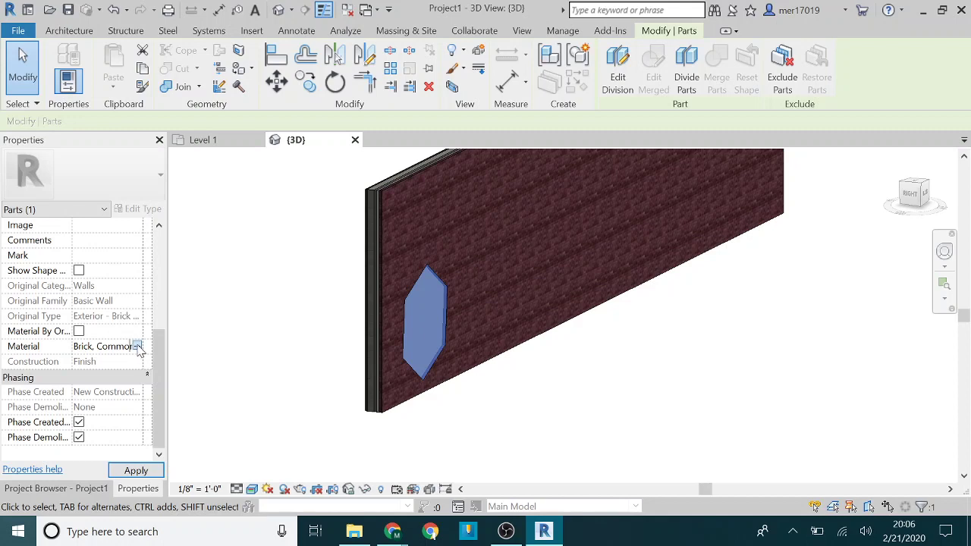
left_click(136, 346)
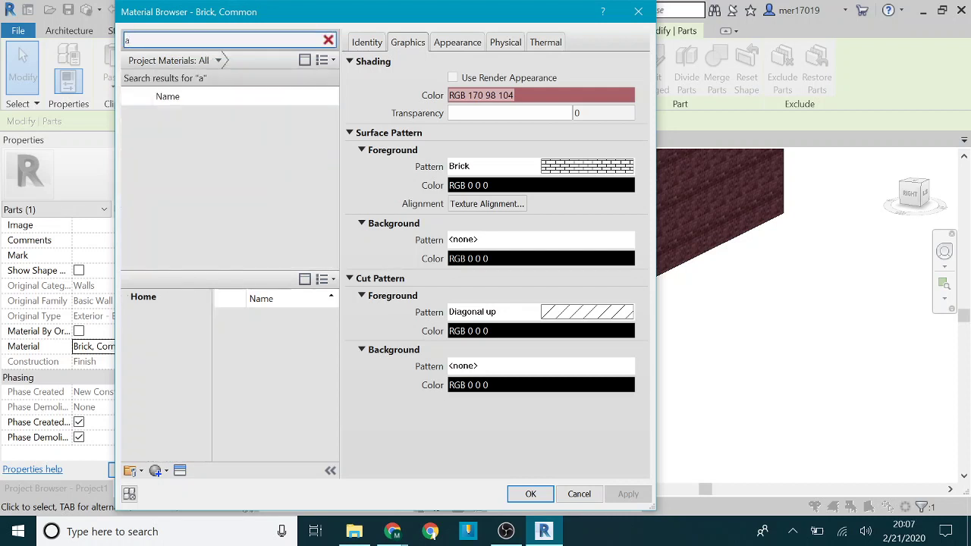
Step: Search the Material Browser and assign Aluminum to the hexagon part
key("BackSpace")
type("bl")
type("a")
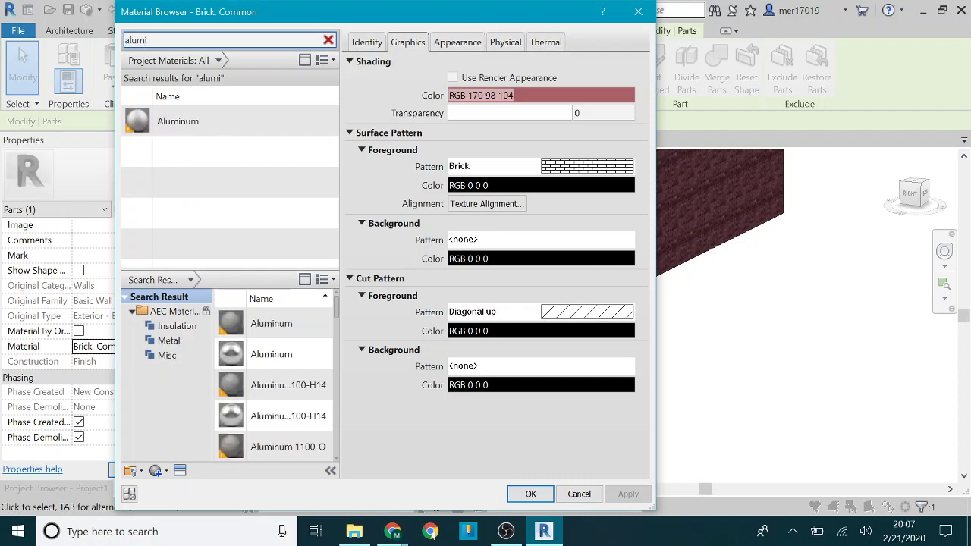
left_click(175, 123)
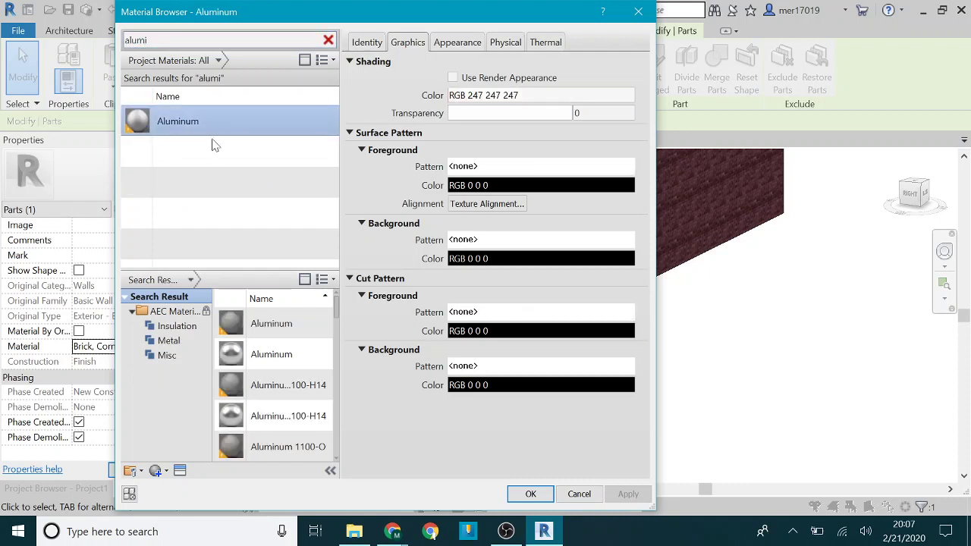
left_click(530, 494)
left_click(455, 412)
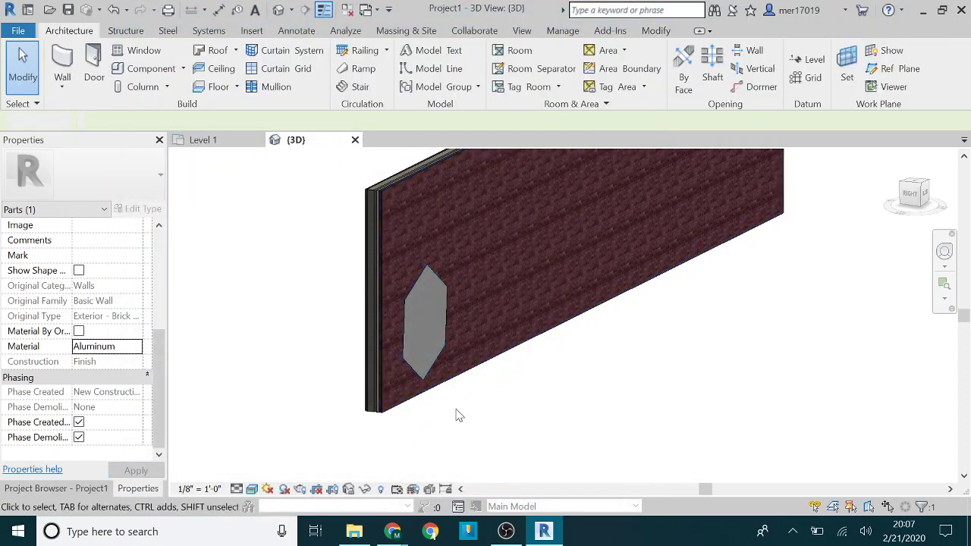
middle_click_drag(455, 412, 423, 389, "shift")
scroll(372, 402, "up", 5)
scroll(331, 412, "down", 5)
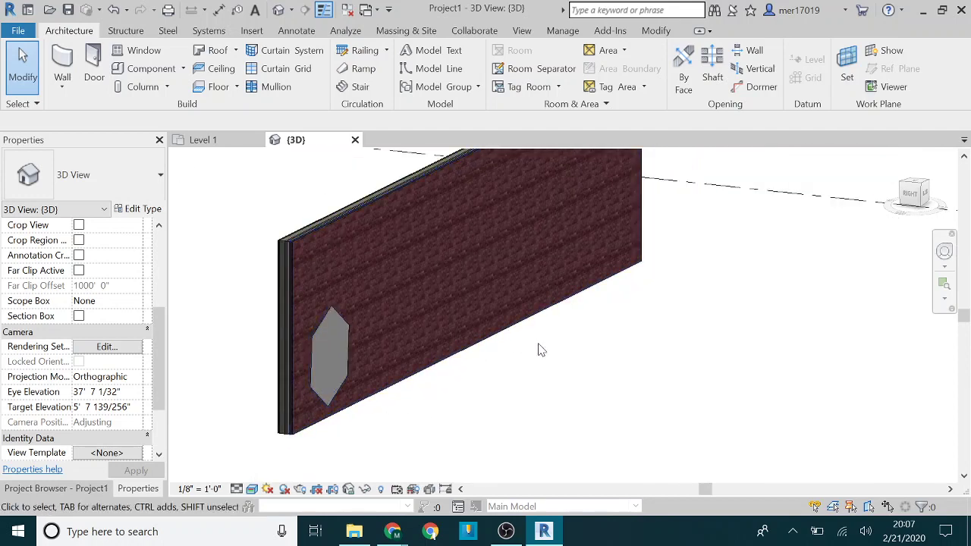
middle_click_drag(546, 404, 592, 272, "shift")
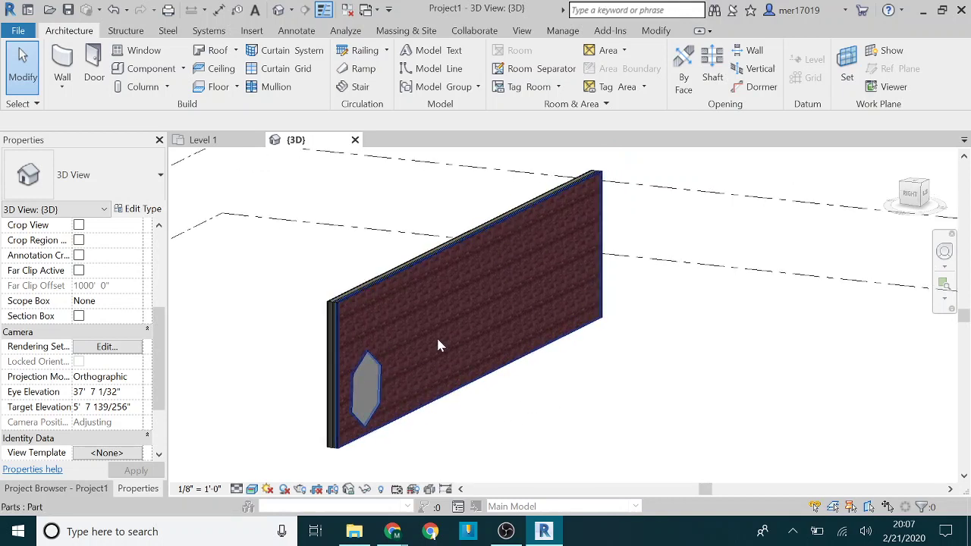
Step: Reopen the hexagon division's sketch and select its six outline lines
left_click(362, 394)
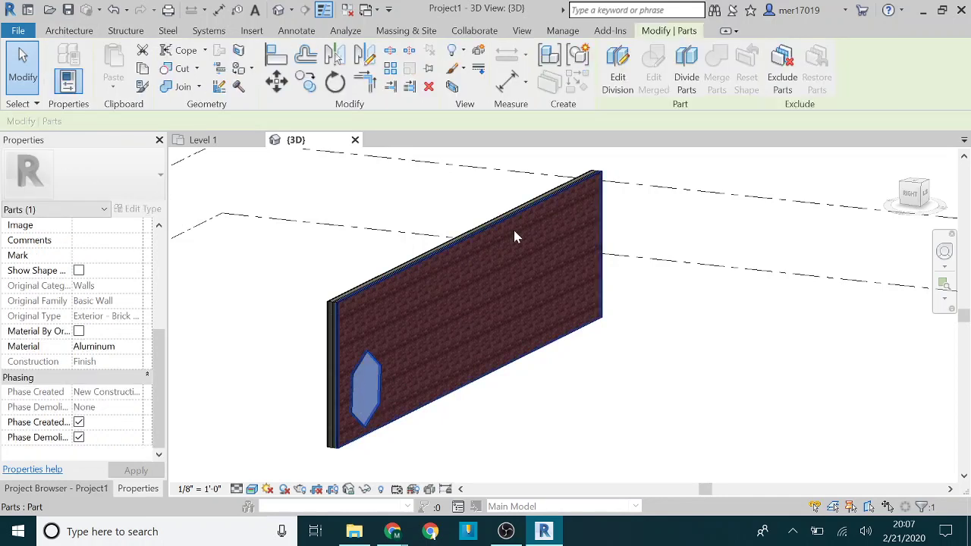
left_click(617, 76)
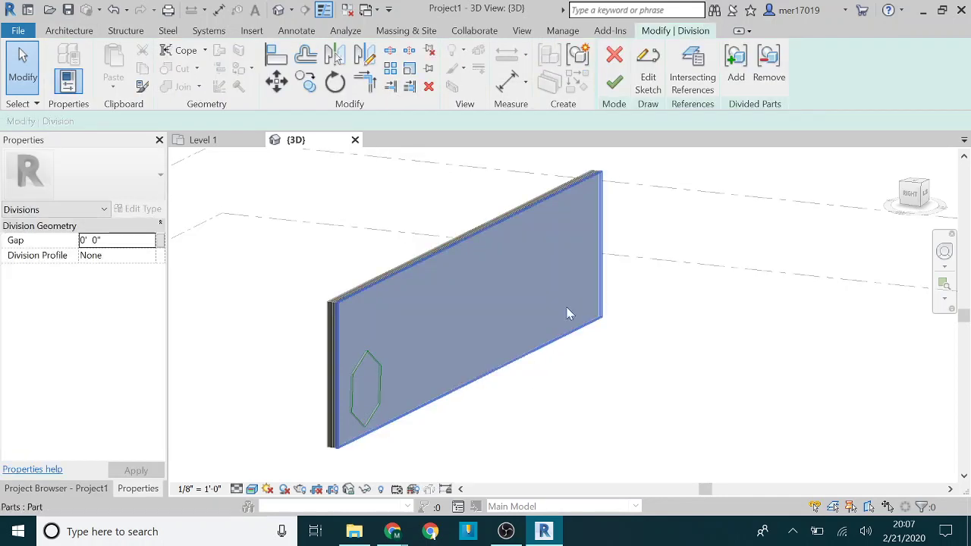
left_click(647, 75)
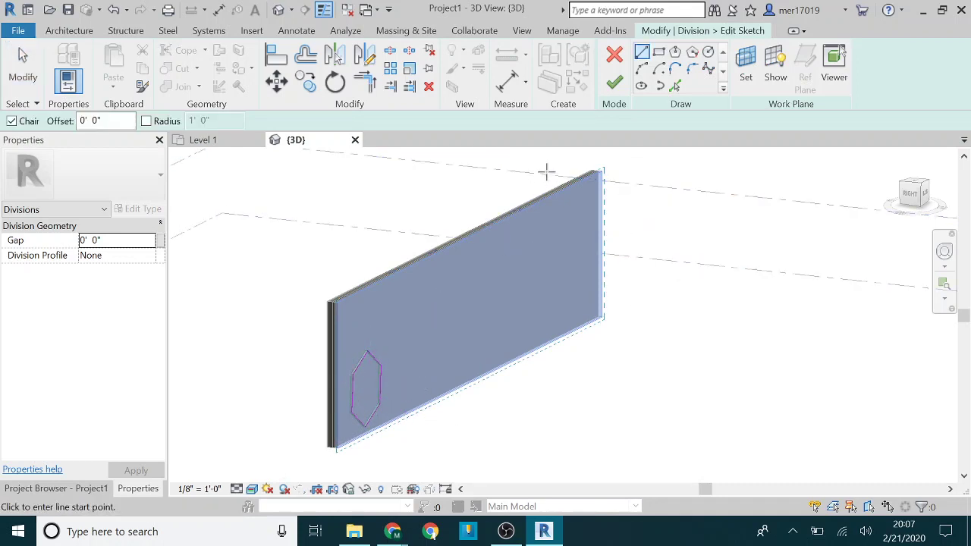
scroll(363, 417, "up", 4)
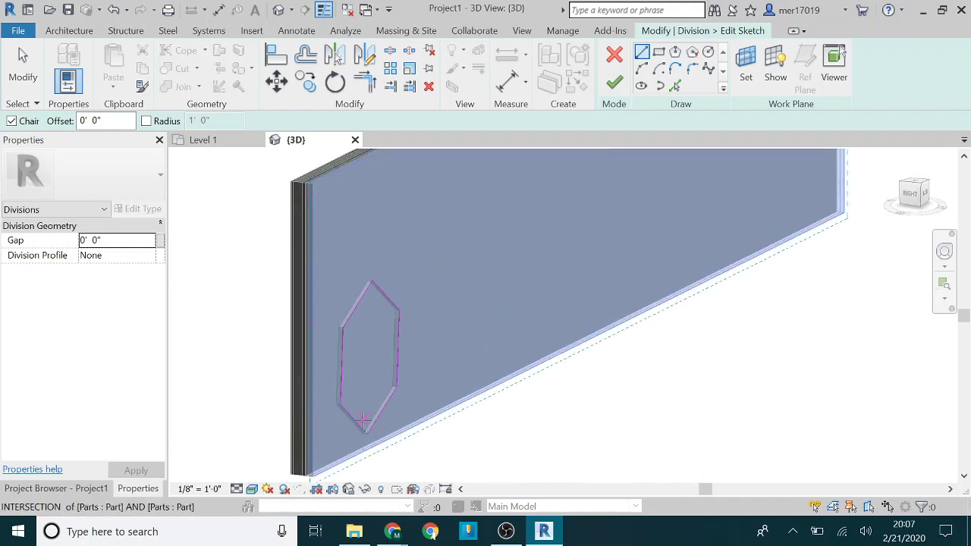
key("Escape")
mouse_move(321, 271)
left_mouse_down()
mouse_move(436, 482)
mouse_move(436, 472)
left_mouse_up()
key("Escape")
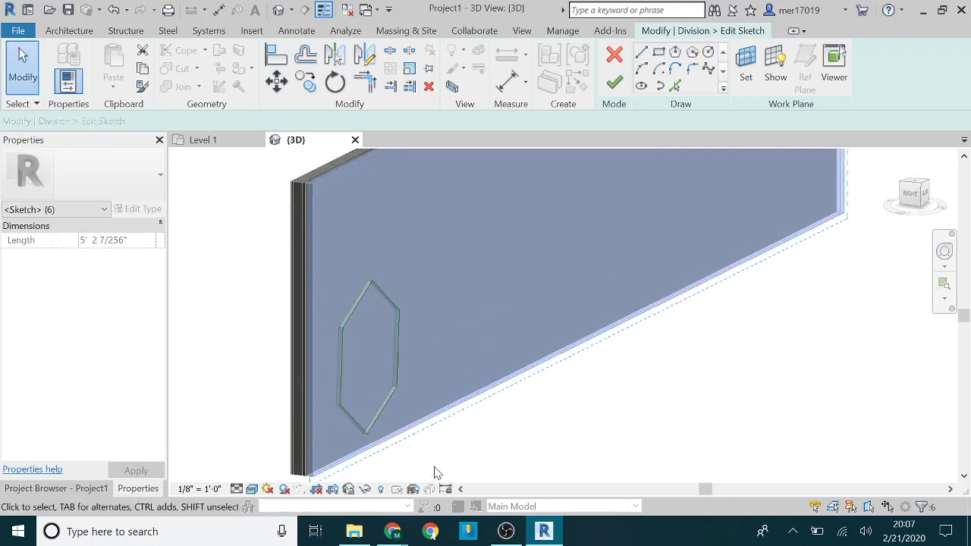
Step: Sketch a rectangle from the part's upper-left corner down to its bottom edge
left_click(658, 53)
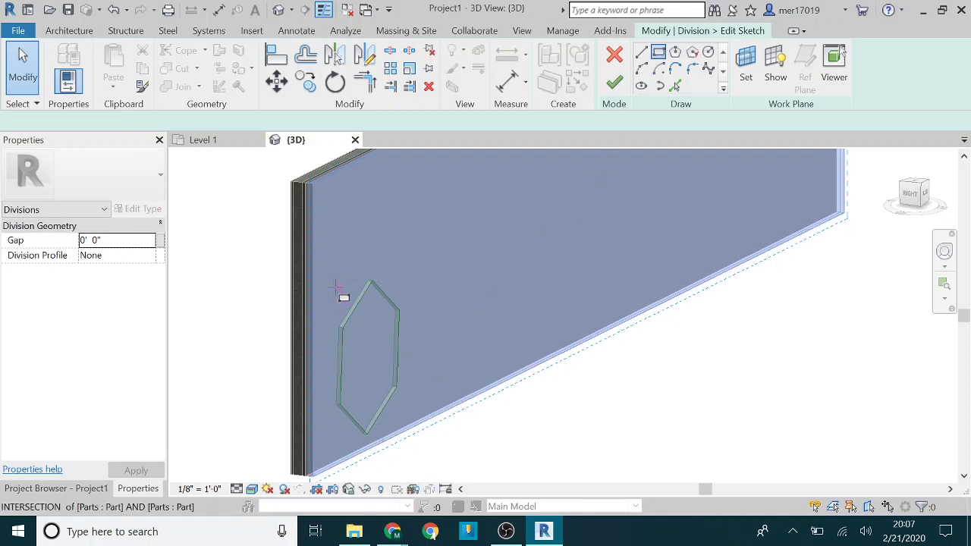
left_click(926, 201)
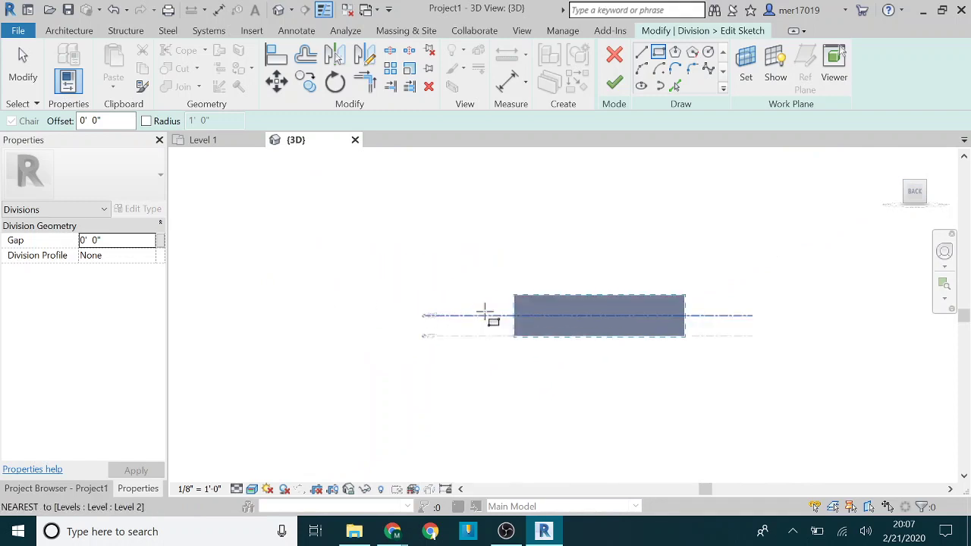
scroll(540, 344, "up", 3)
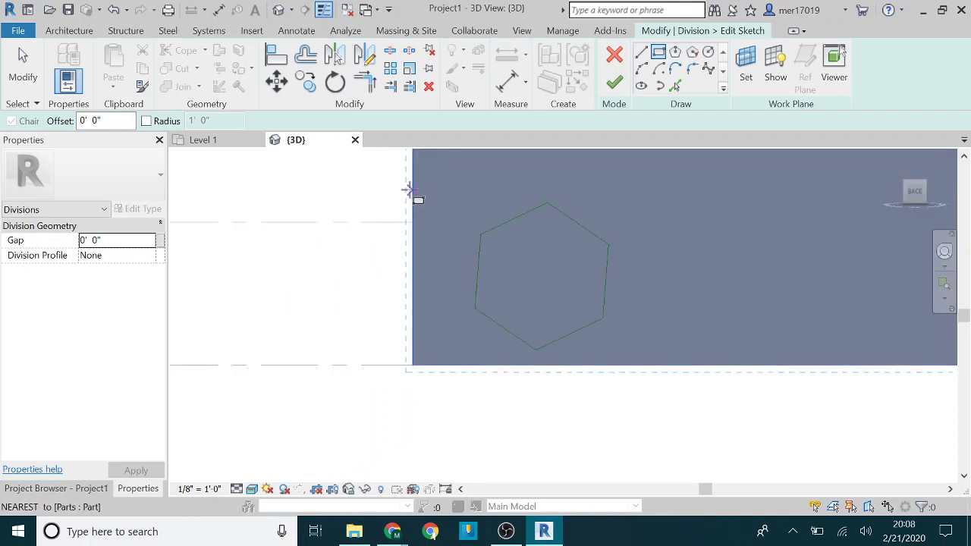
scroll(409, 189, "up", 2)
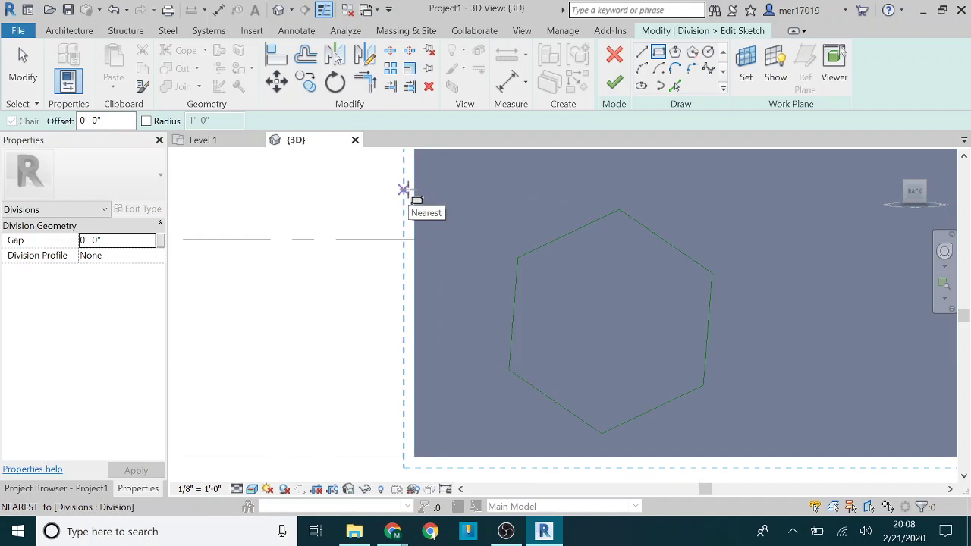
left_click(403, 190)
scroll(437, 192, "down", 2)
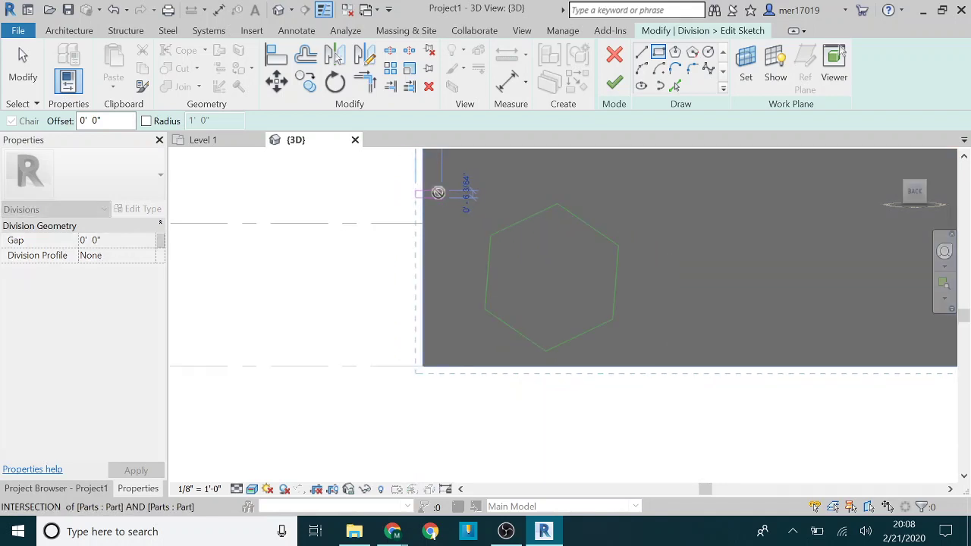
scroll(438, 193, "down", 1)
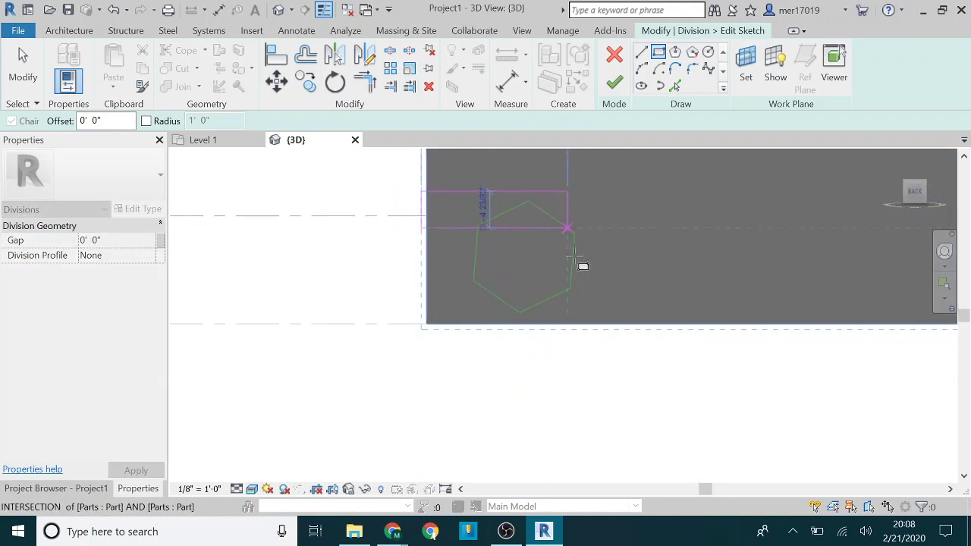
scroll(599, 315, "up", 1)
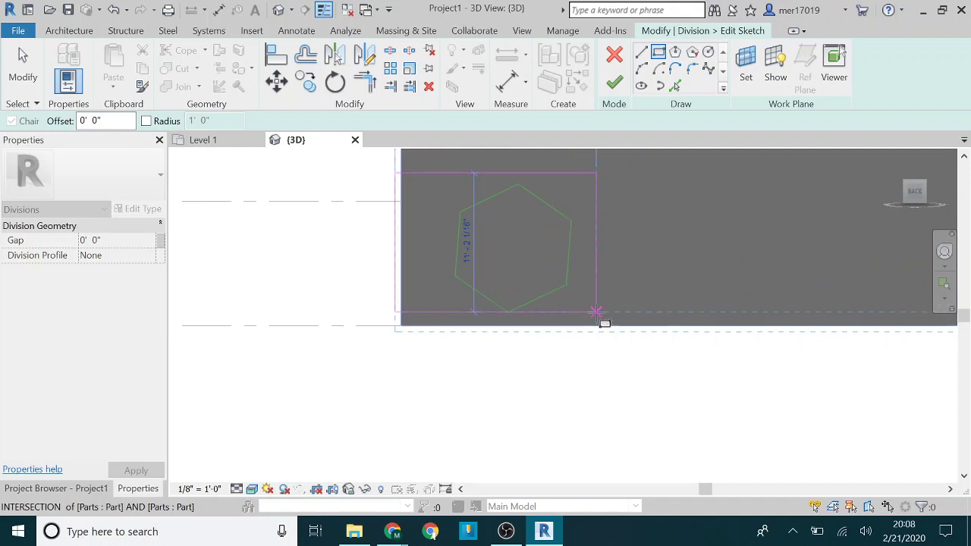
scroll(596, 327, "up", 3)
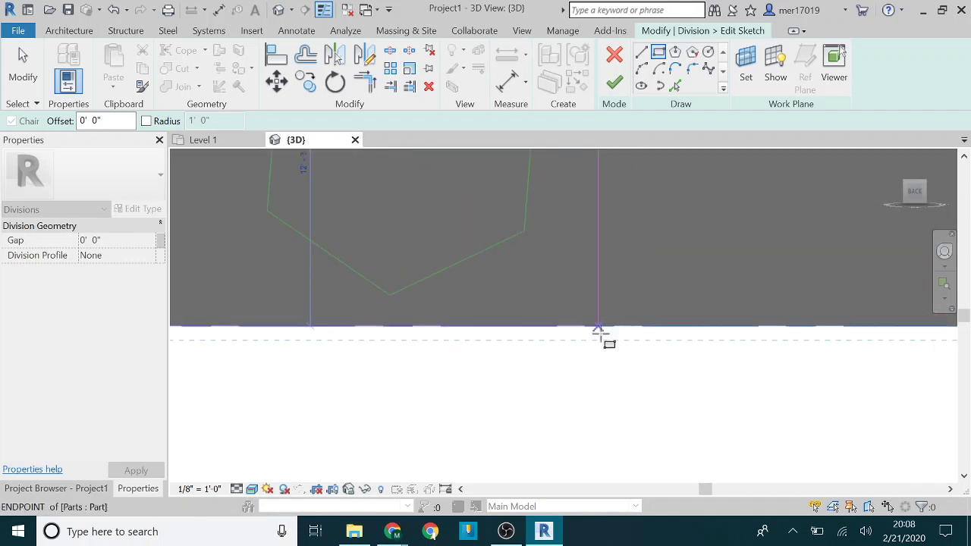
left_click(600, 331)
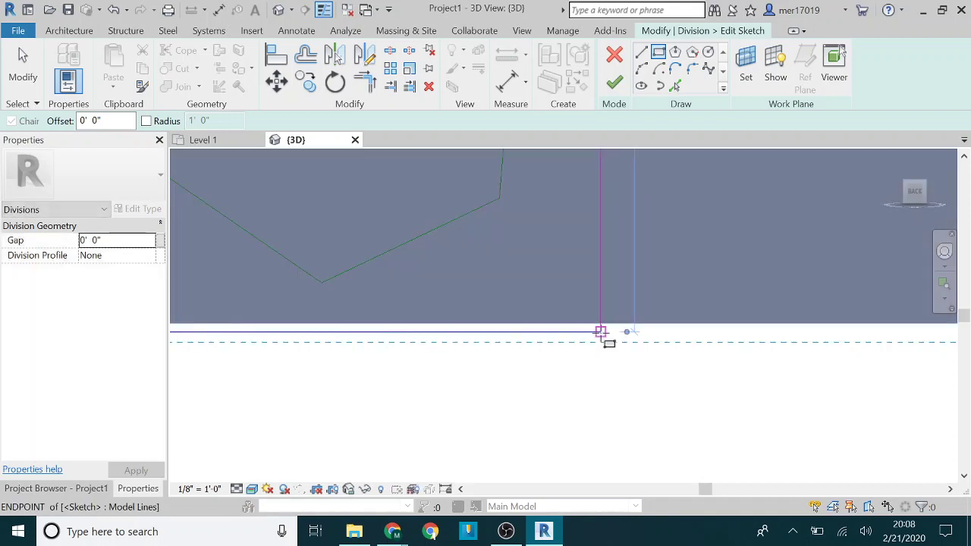
Step: Zoom to check the rectangle outline and finish editing the division sketch
scroll(603, 338, "down", 2)
scroll(599, 362, "down", 3)
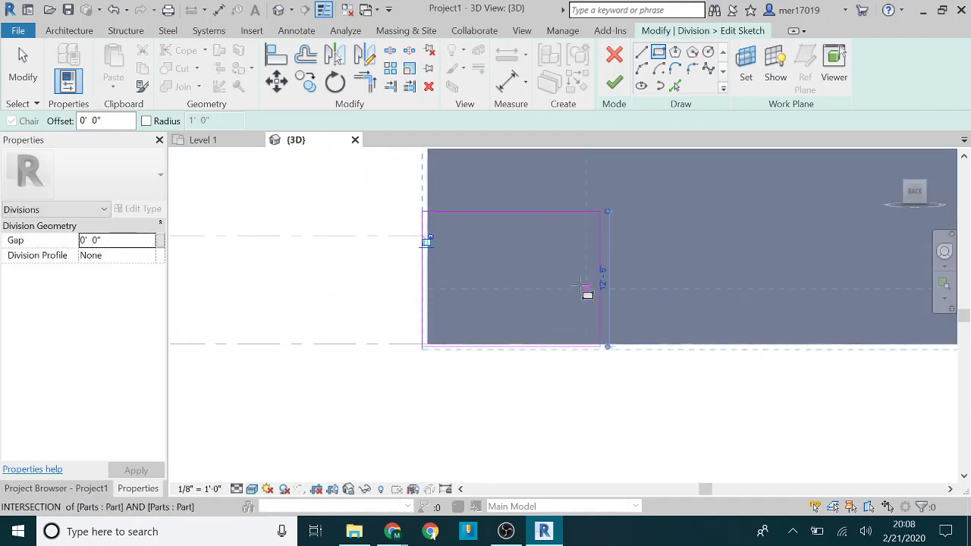
scroll(453, 309, "up", 2)
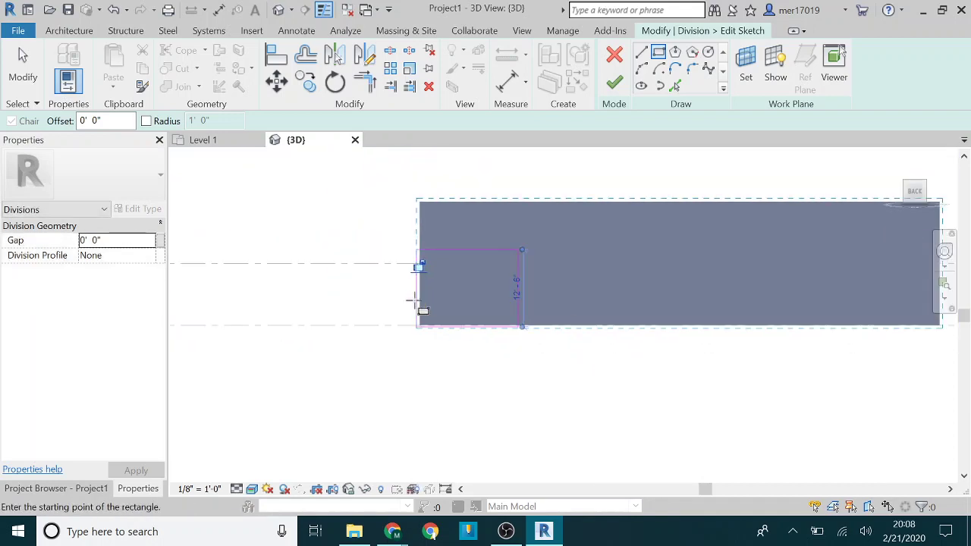
scroll(434, 326, "up", 1)
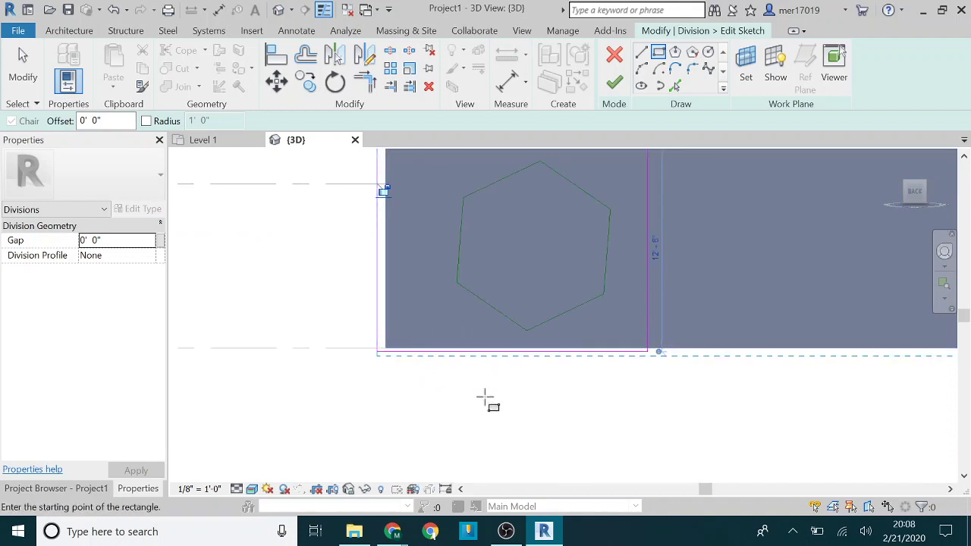
scroll(508, 404, "down", 2)
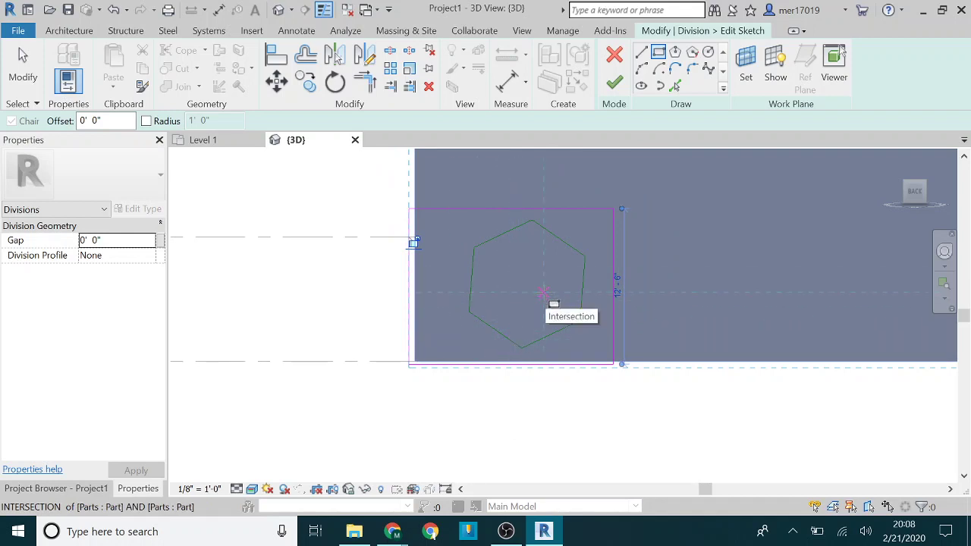
scroll(428, 209, "up", 2)
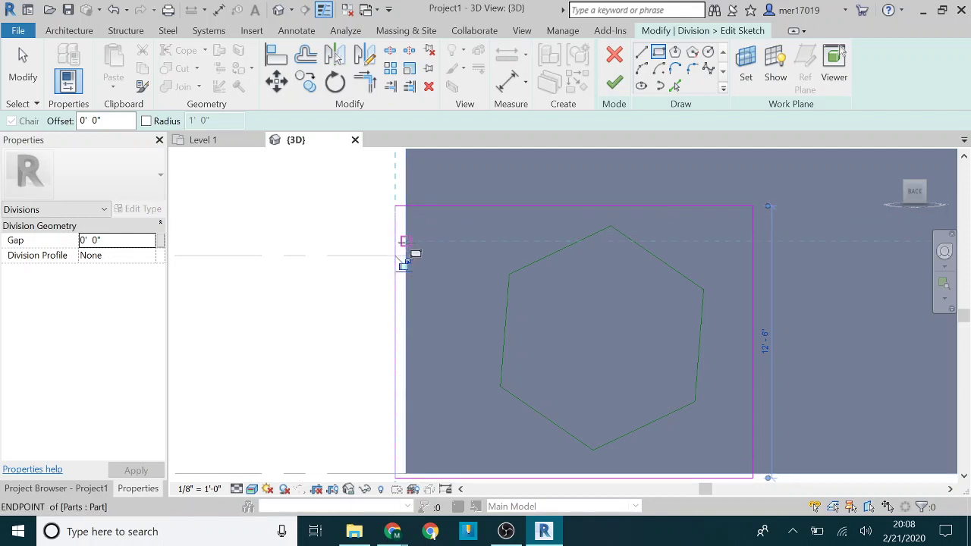
scroll(452, 330, "down", 3)
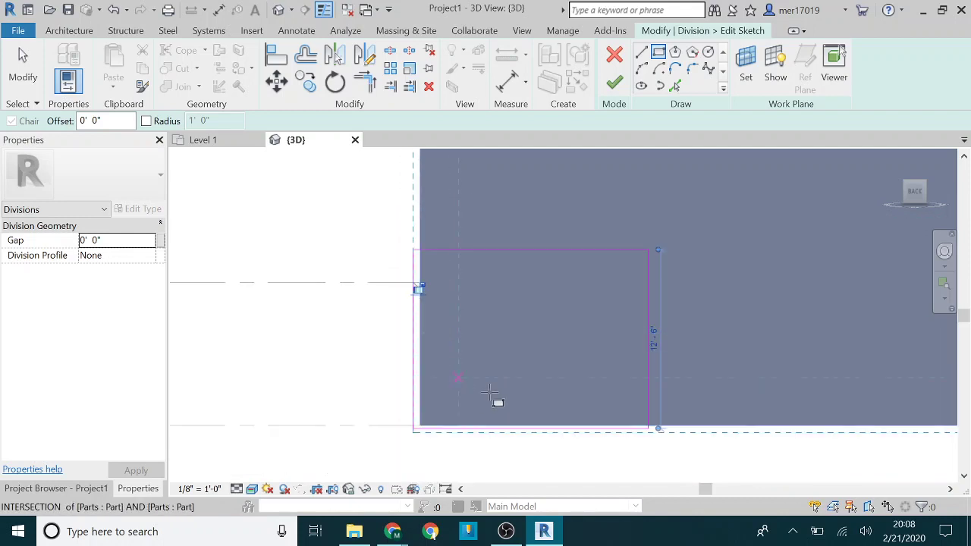
left_click(615, 82)
Step: Finish the division and give the lower-left rectangular part the Aluminum material
left_click(614, 82)
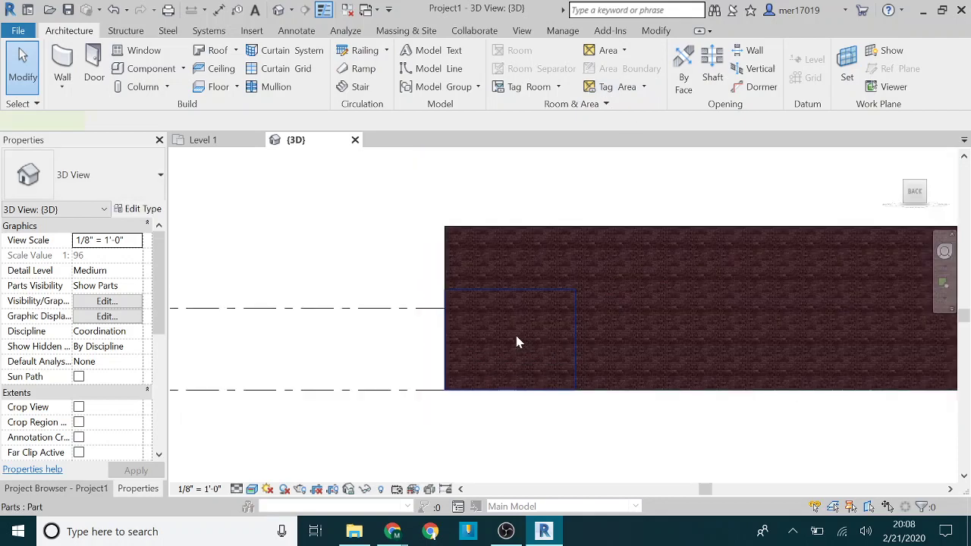
left_click(516, 340)
scroll(110, 356, "down", 1)
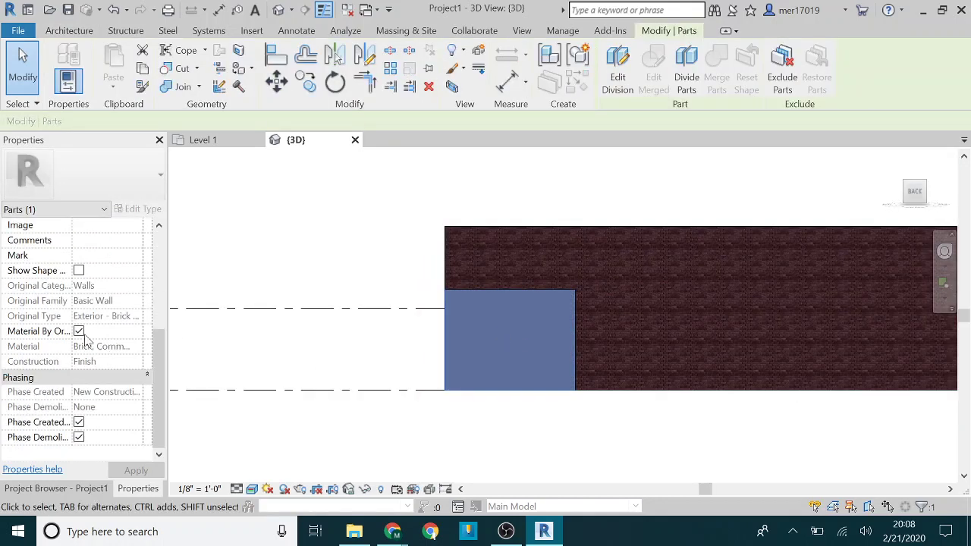
left_click(79, 333)
left_click(108, 347)
left_click(136, 346)
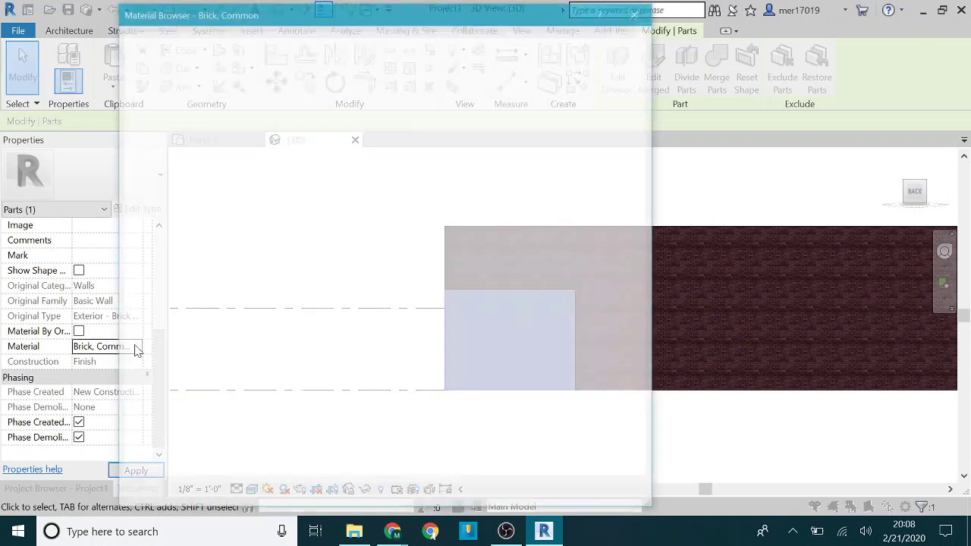
scroll(199, 118, "up", 1)
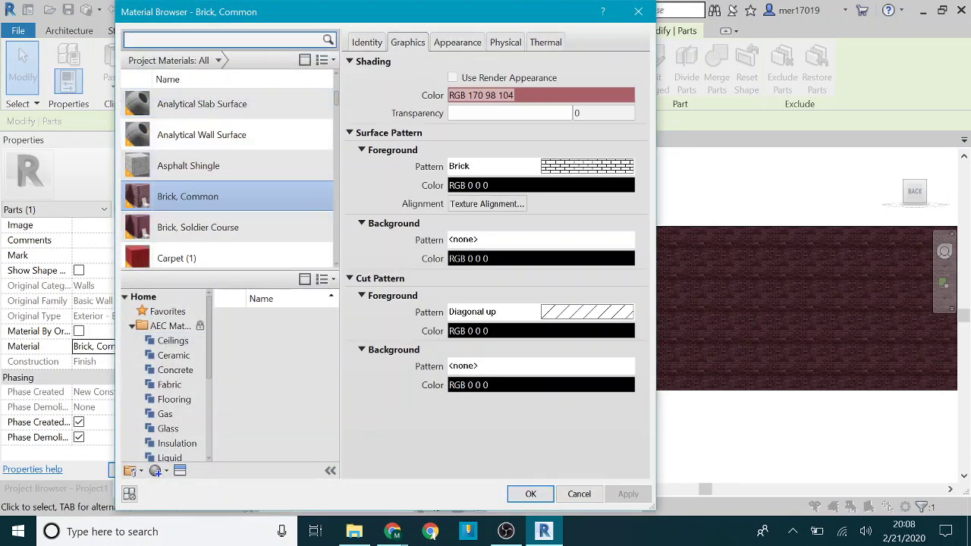
type("alu")
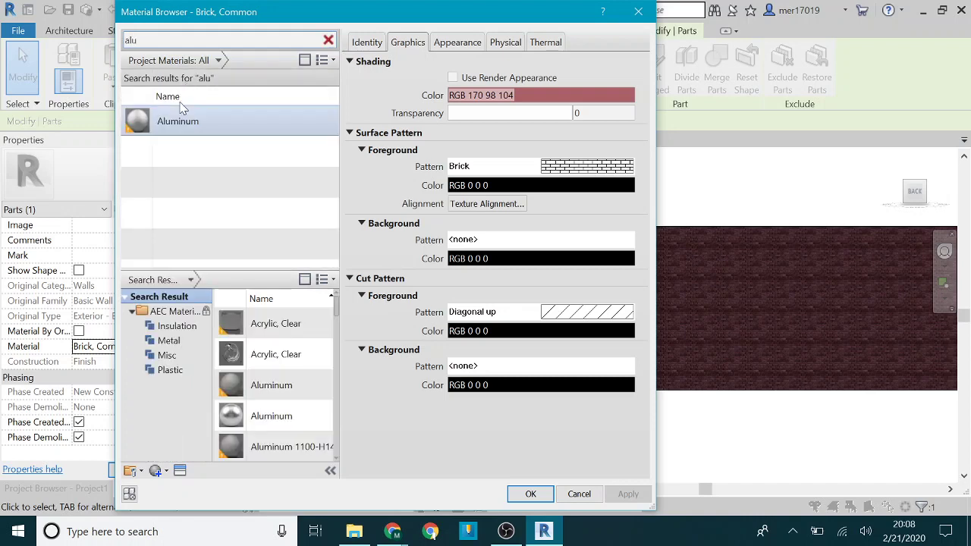
left_click(182, 121)
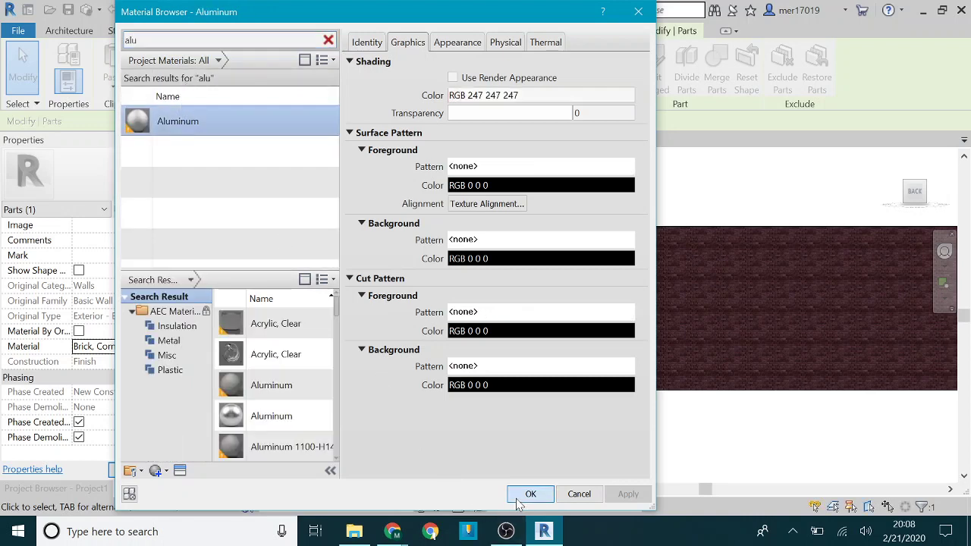
left_click(529, 496)
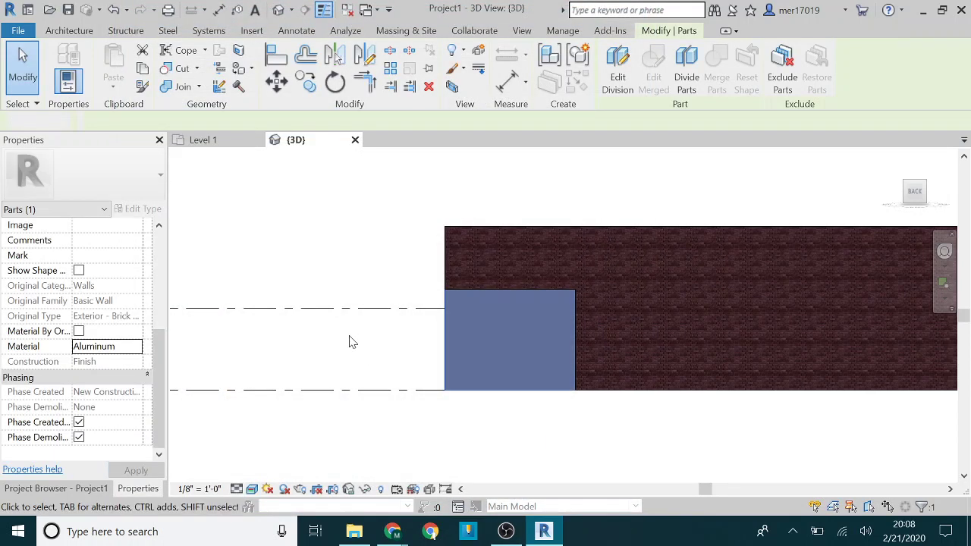
left_click(427, 442)
middle_click_drag(416, 387, 362, 392, "shift")
scroll(364, 390, "down", 3)
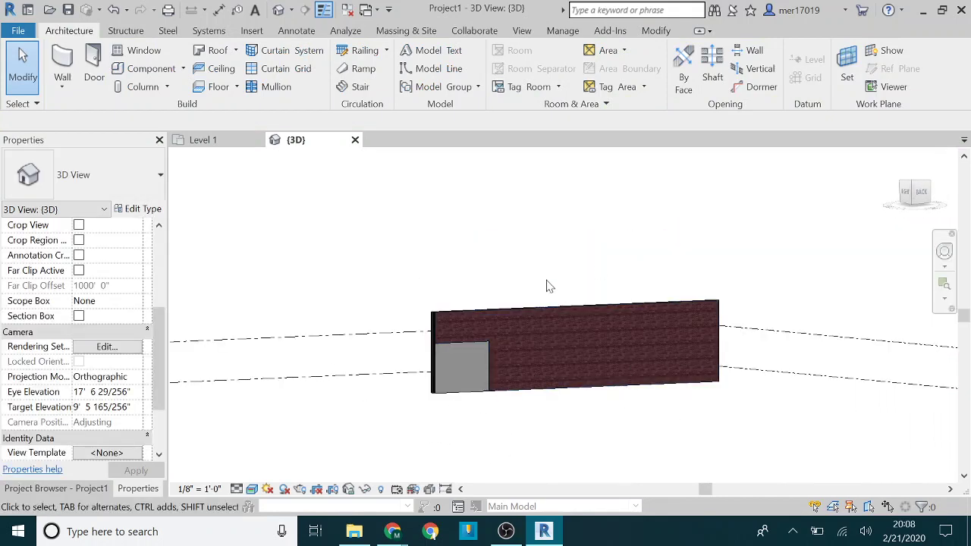
scroll(488, 368, "up", 2)
scroll(581, 417, "up", 1)
scroll(498, 390, "down", 1)
scroll(499, 389, "up", 3)
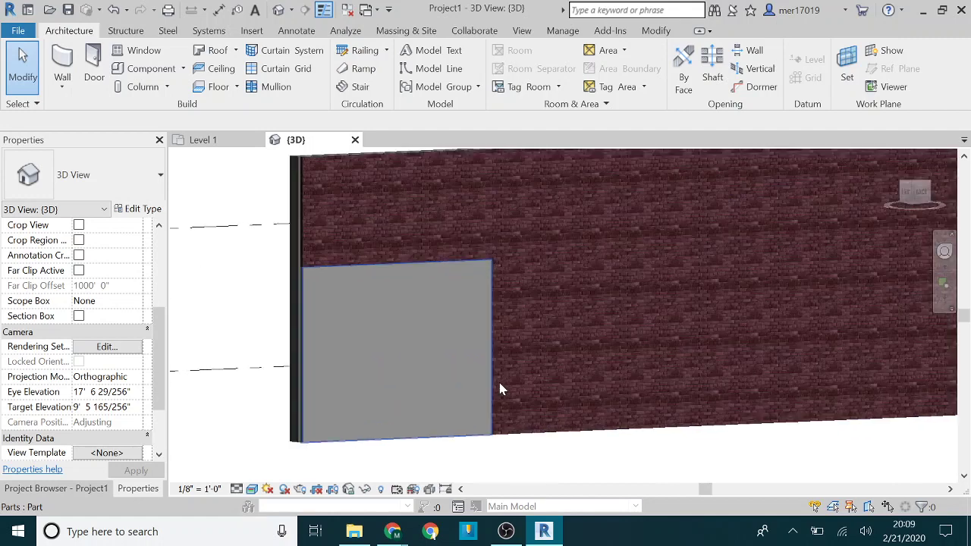
scroll(481, 412, "down", 1)
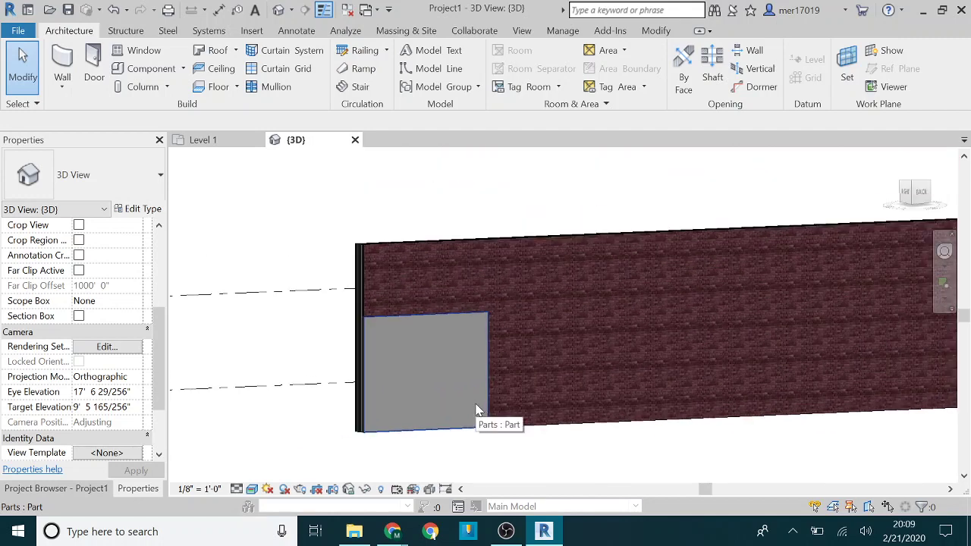
scroll(463, 396, "down", 2)
scroll(458, 385, "up", 1)
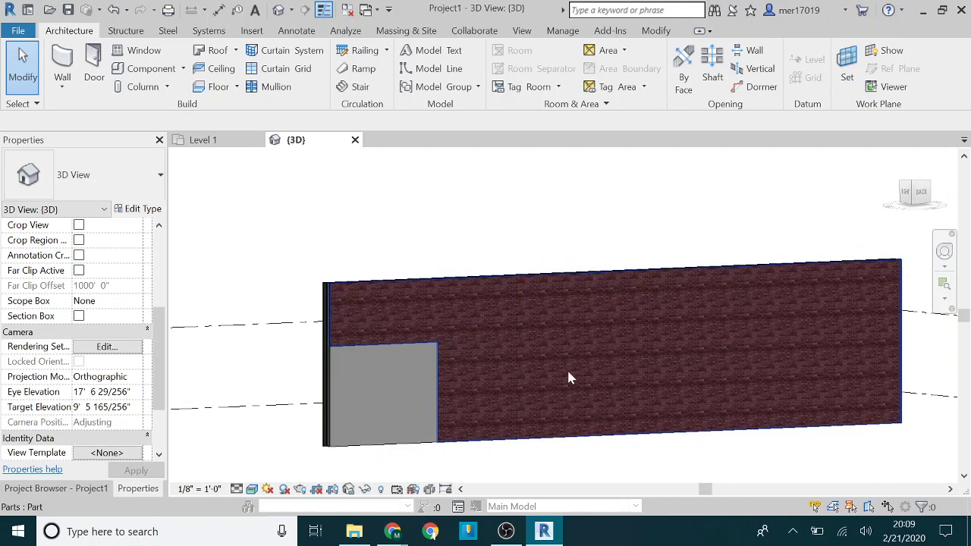
middle_click_drag(574, 379, 529, 394, "shift")
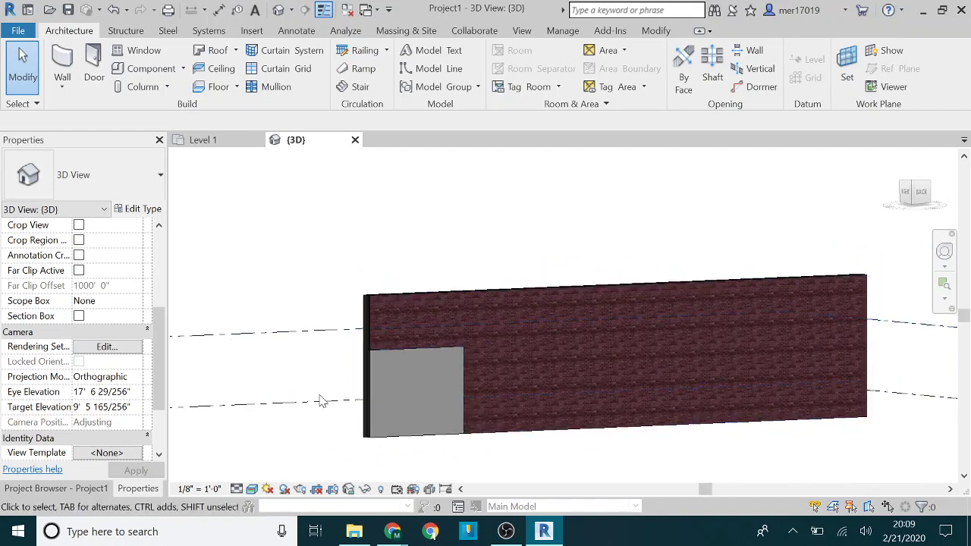
left_click(512, 377)
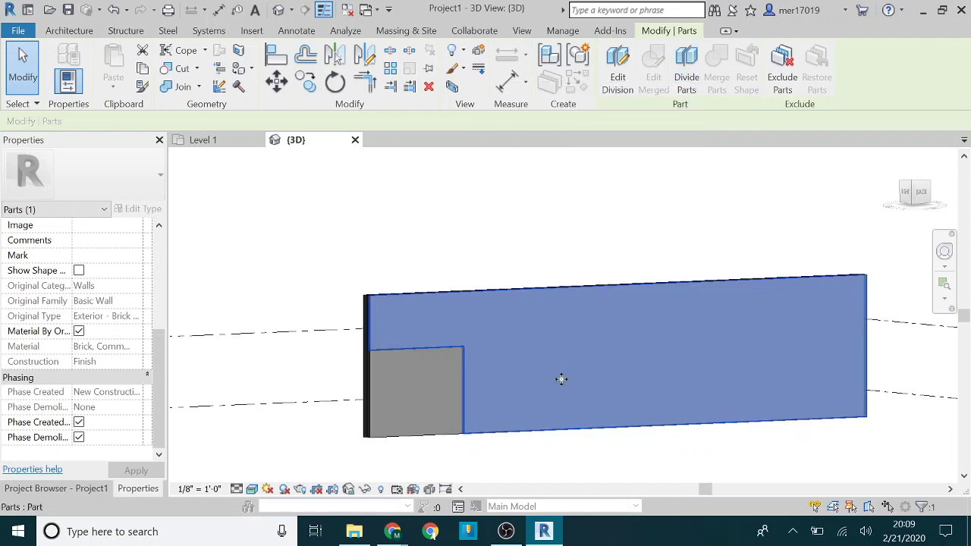
key("Escape")
left_click(422, 374)
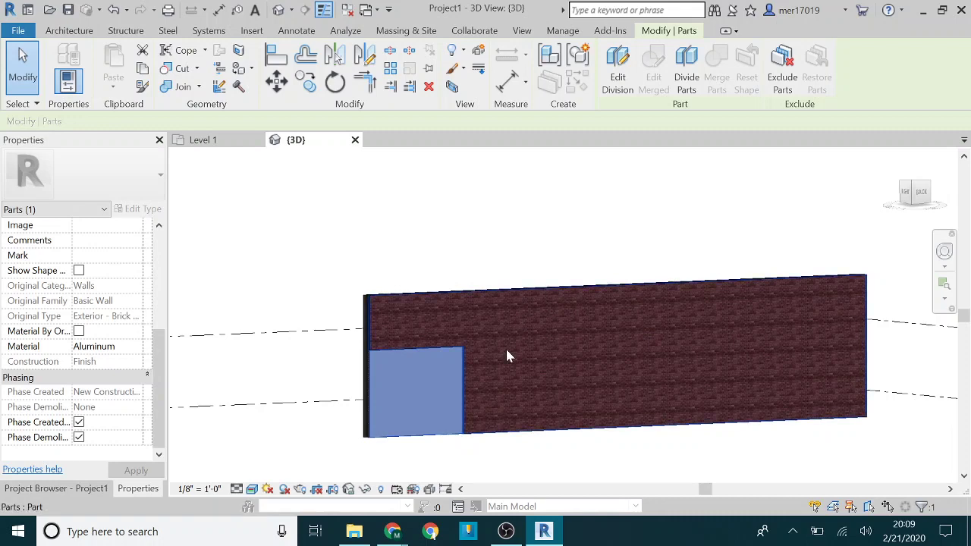
key("Escape")
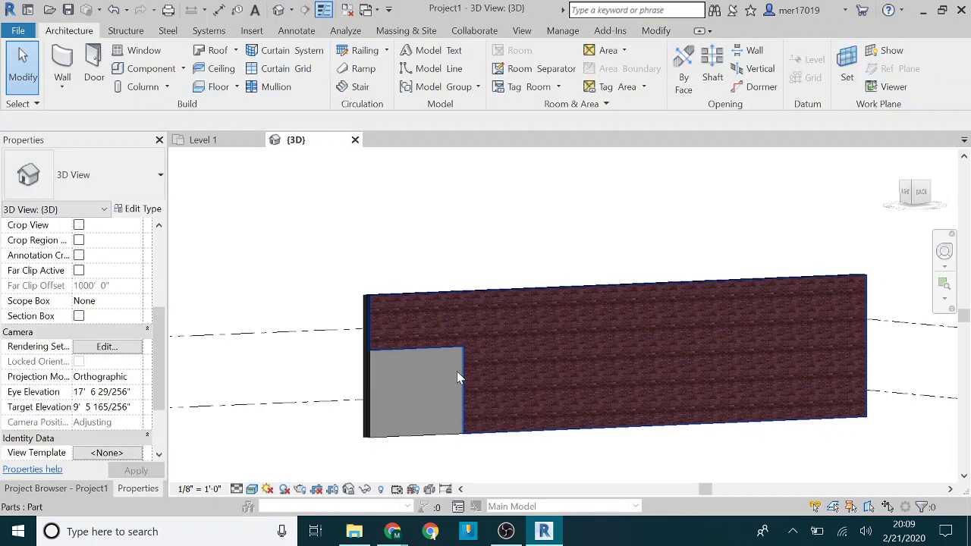
left_click(448, 376)
left_click(538, 328)
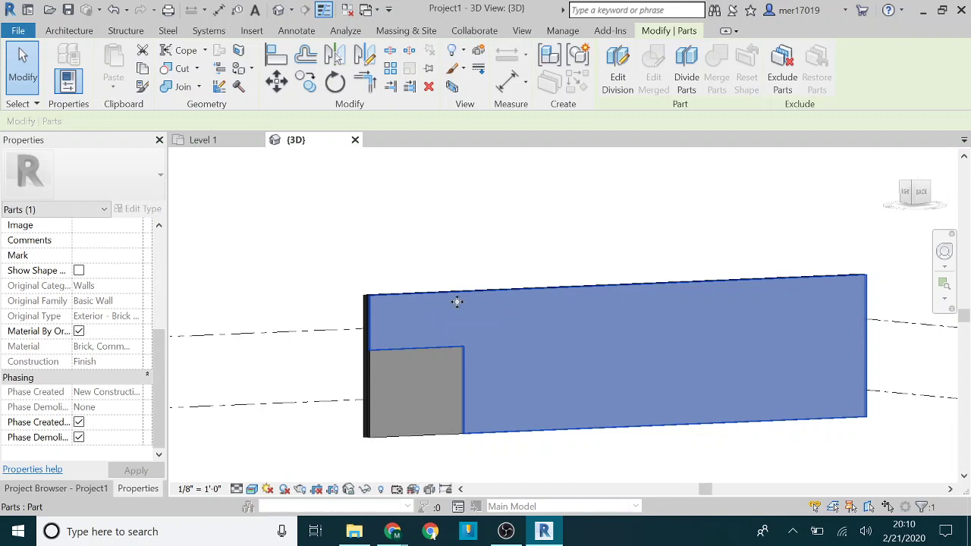
Step: Delete the large brick part and the remaining part, confirming Delete Element(s) to restore the Exterior - Brick on CMU wall
key("Escape")
left_click(489, 317)
key("Delete")
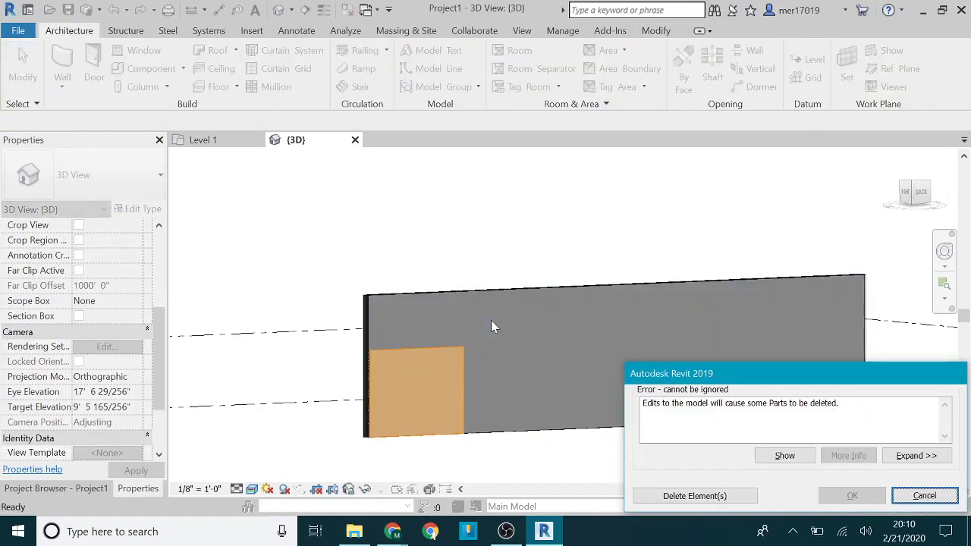
left_click(714, 495)
left_click(497, 381)
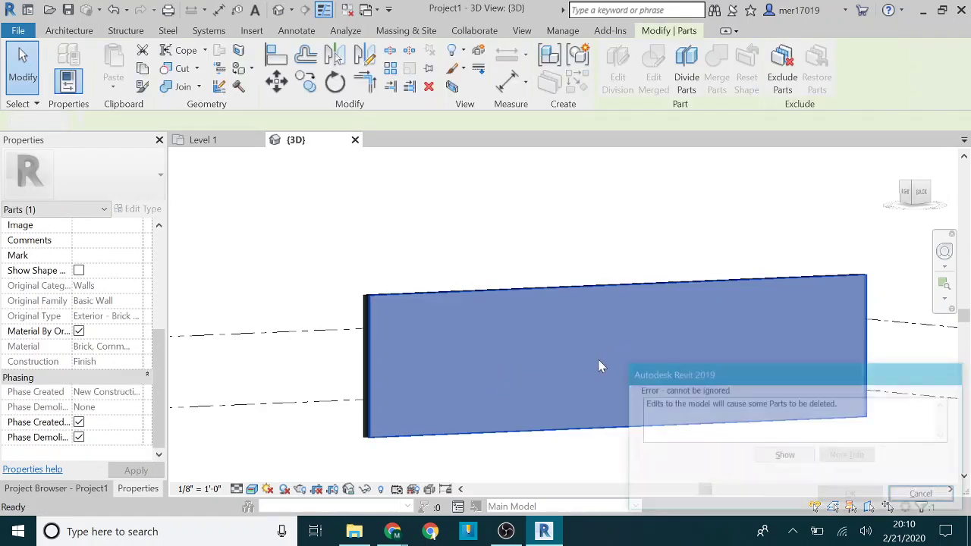
key("Delete")
left_click(695, 497)
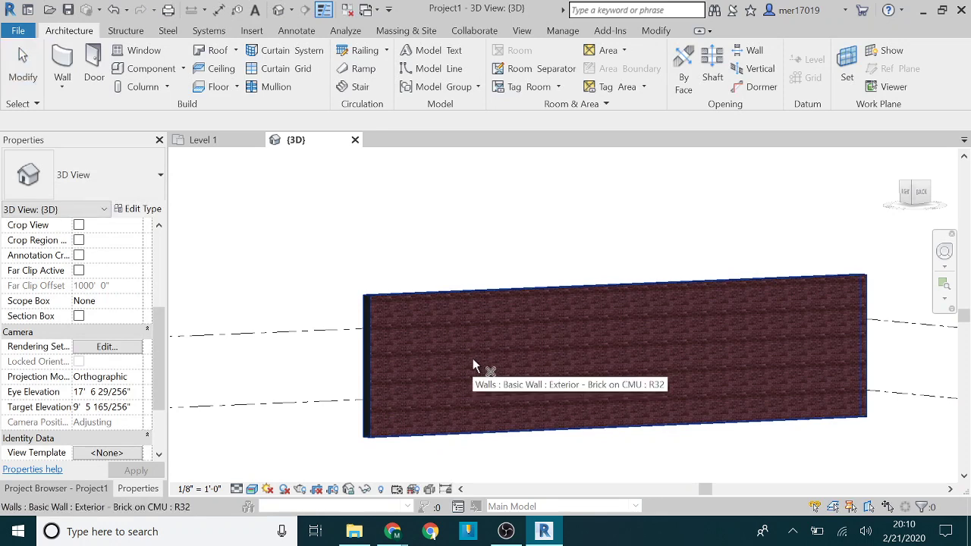
left_click(416, 353)
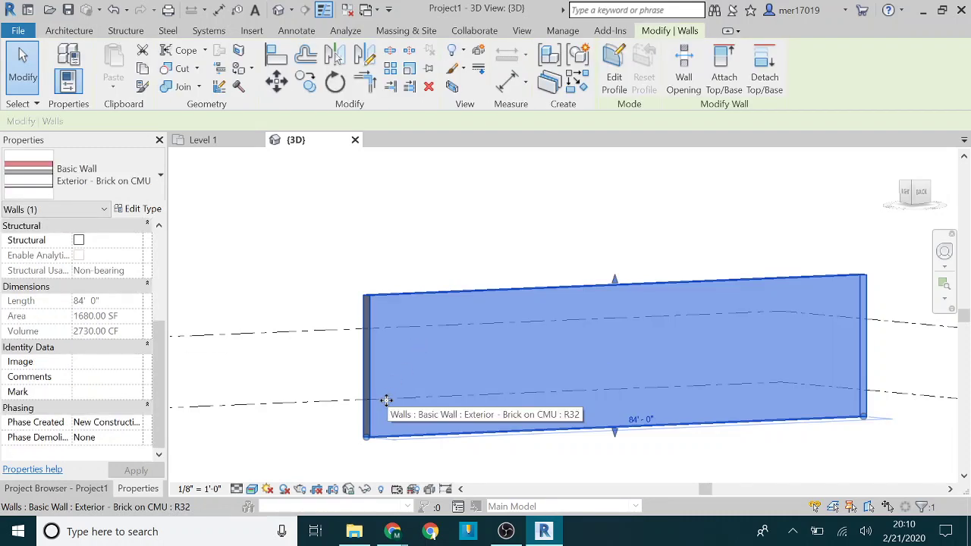
middle_click_drag(384, 399, 442, 397, "shift")
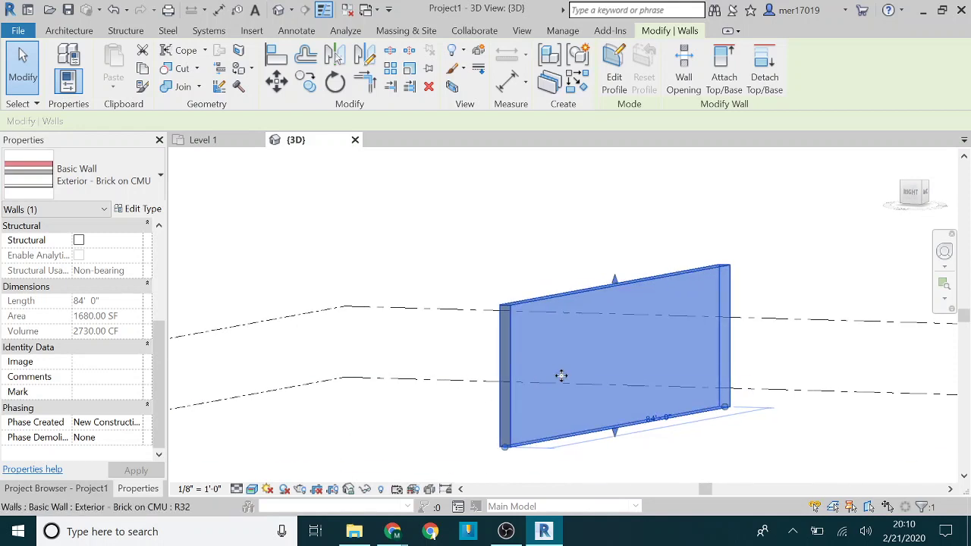
middle_click_drag(561, 375, 522, 361)
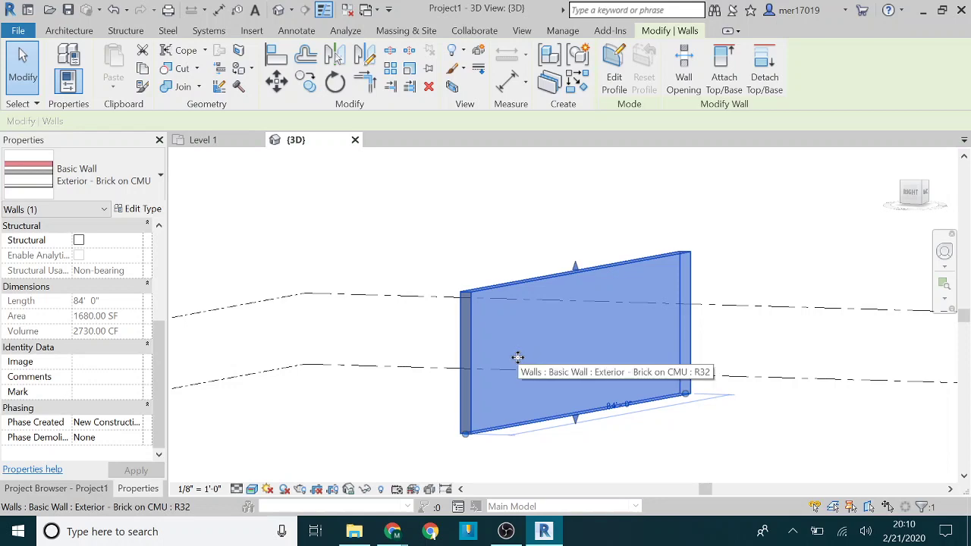
middle_click_drag(496, 362, 490, 356, "shift")
key("Escape")
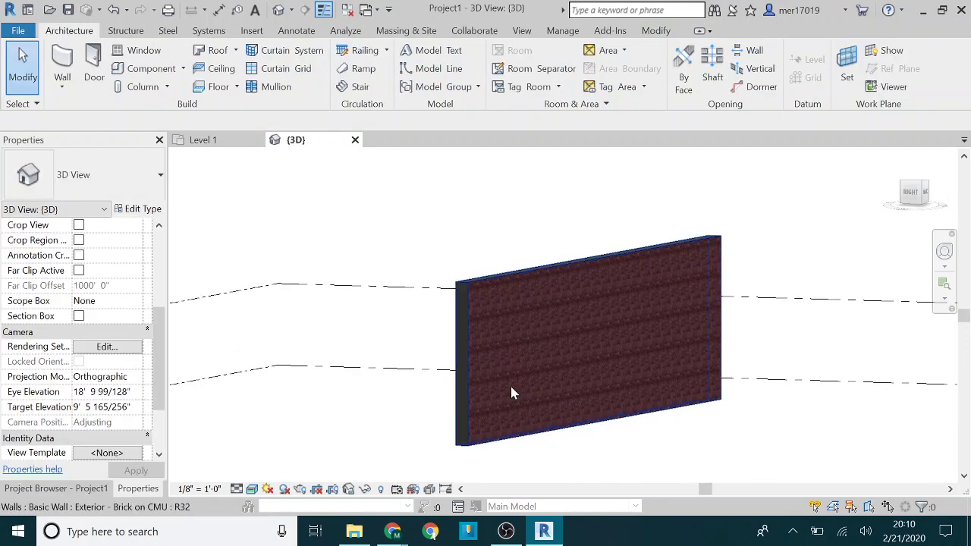